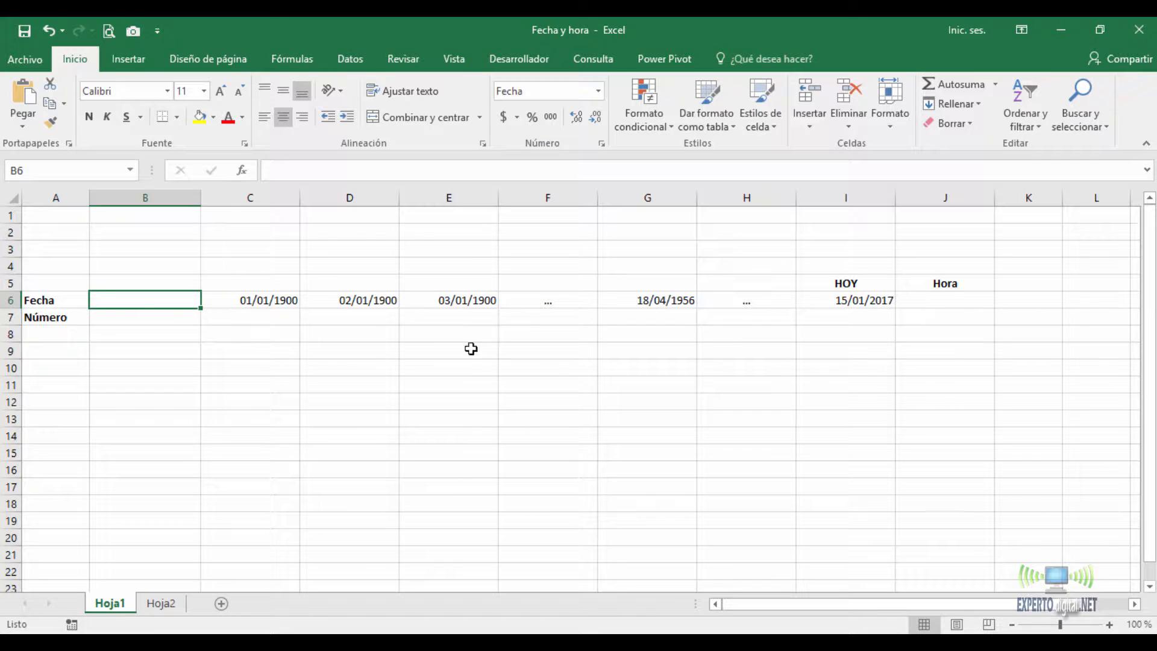
- Enter the date 31/12/1899 in cell B6 of the Fecha row
{"action": "left_click", "coordinate": [241, 300]}
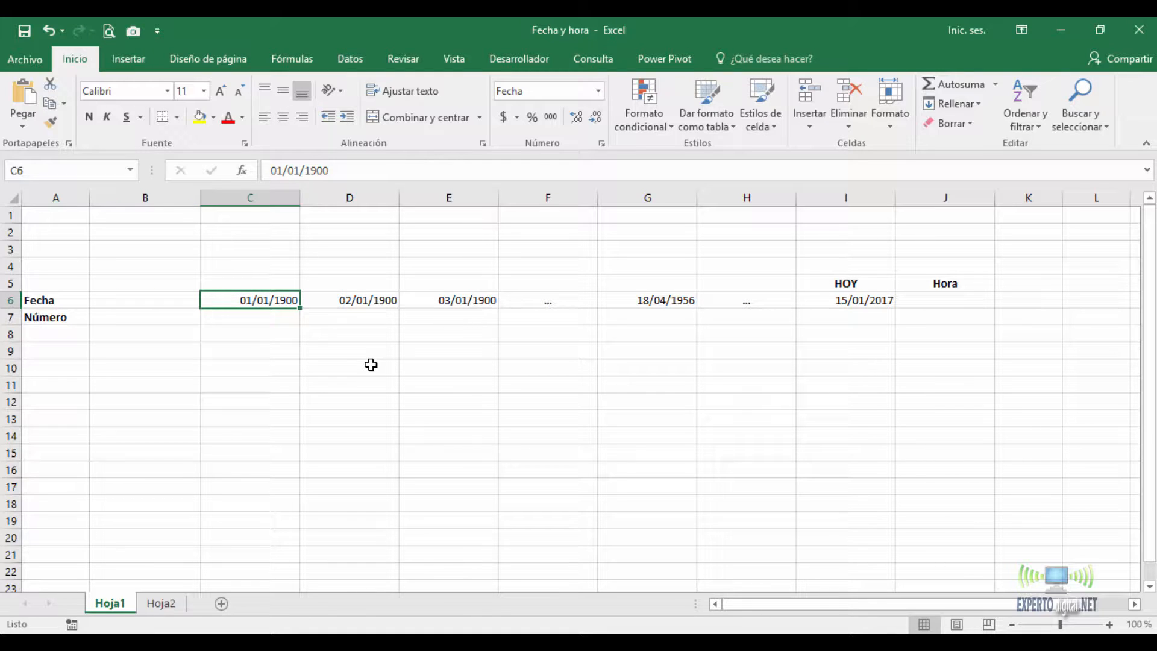
{"action": "left_click", "coordinate": [842, 298]}
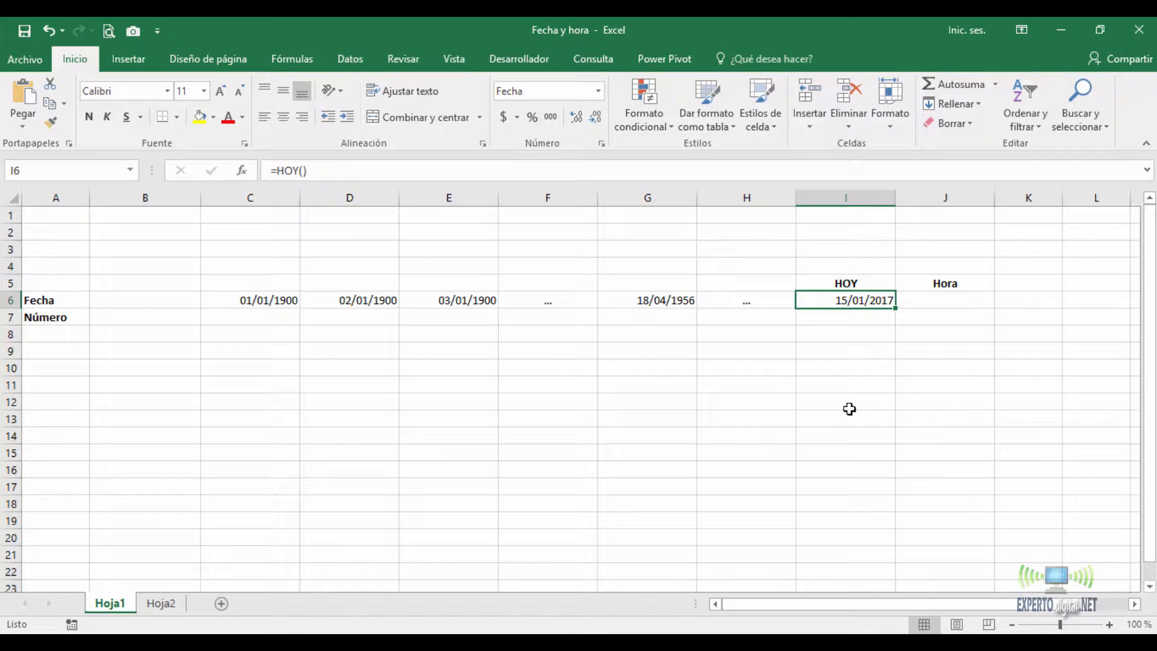
{"action": "left_click", "coordinate": [251, 302]}
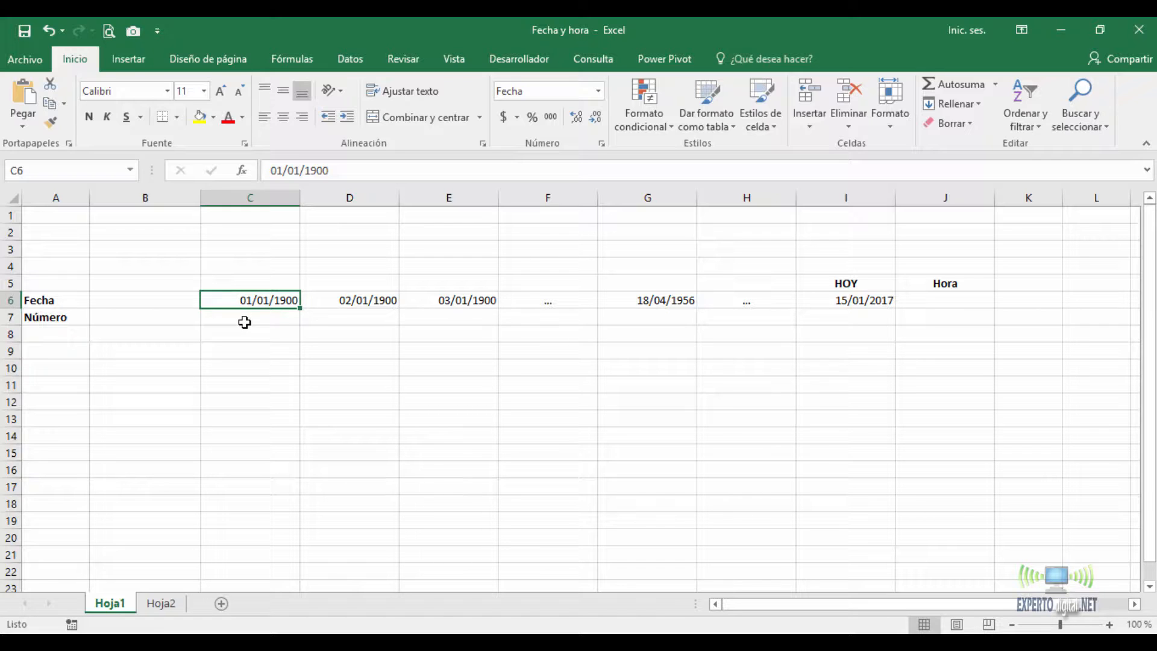
{"action": "left_click", "coordinate": [172, 300]}
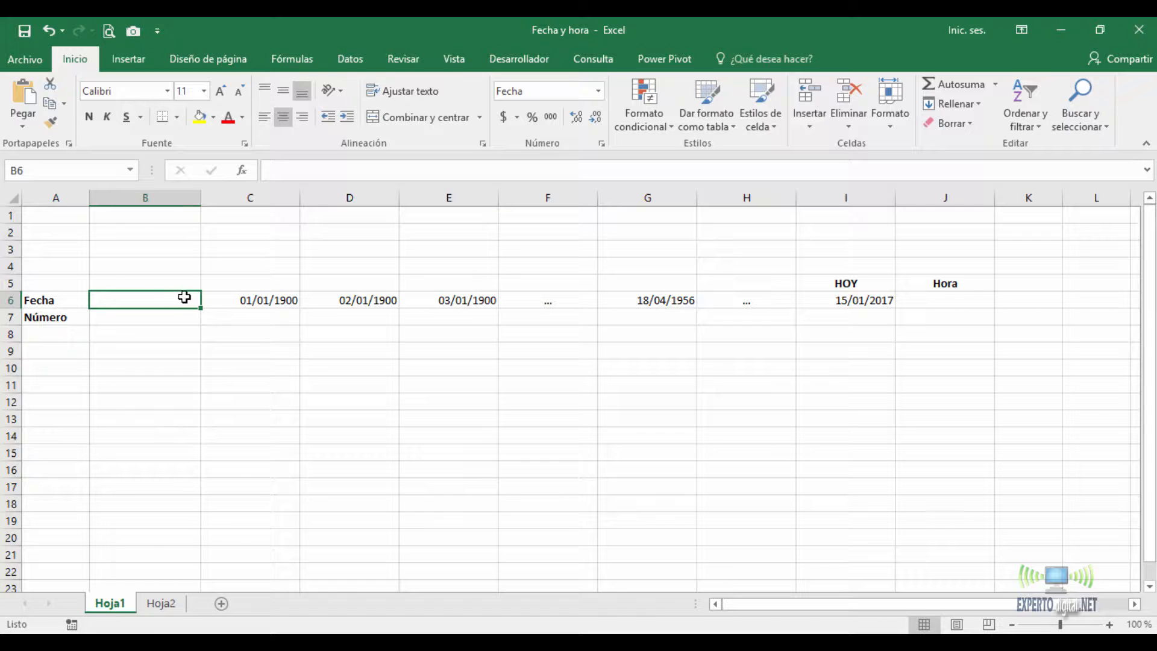
{"action": "type", "text": "31/"}
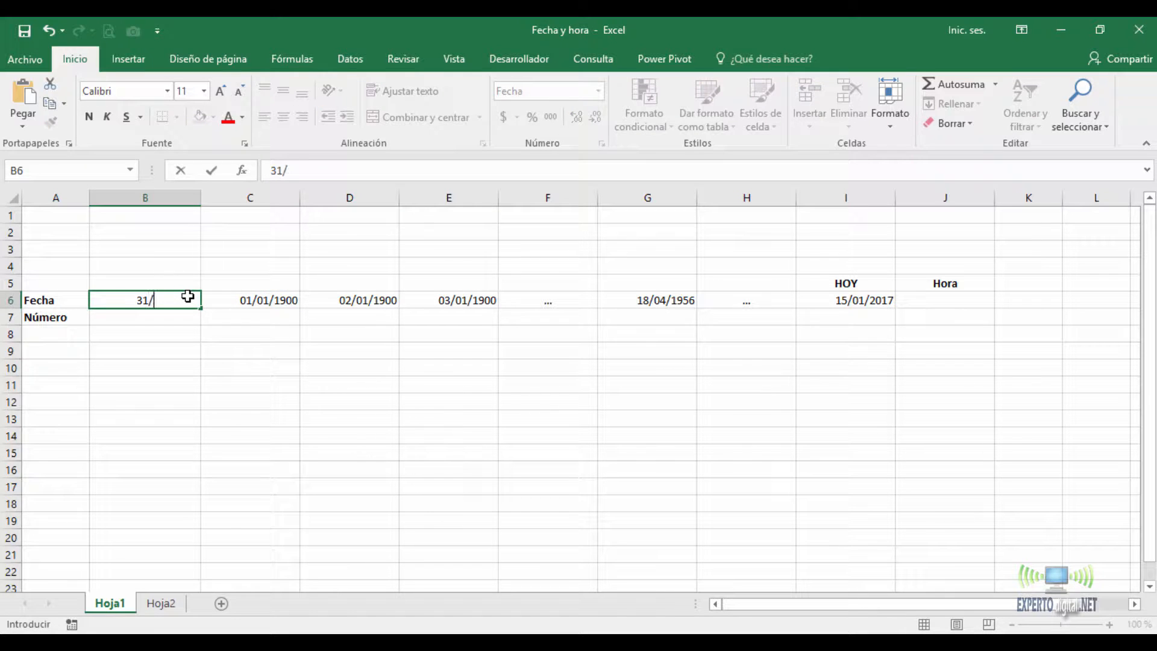
{"action": "type", "text": "12/1899"}
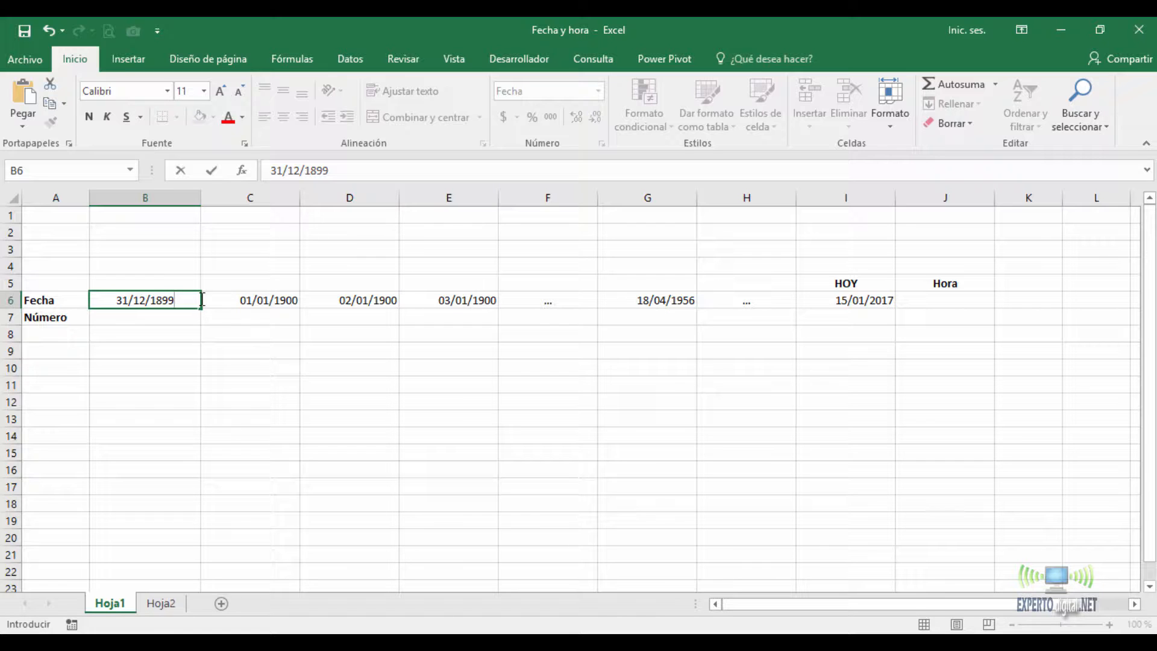
{"action": "key", "text": "Return"}
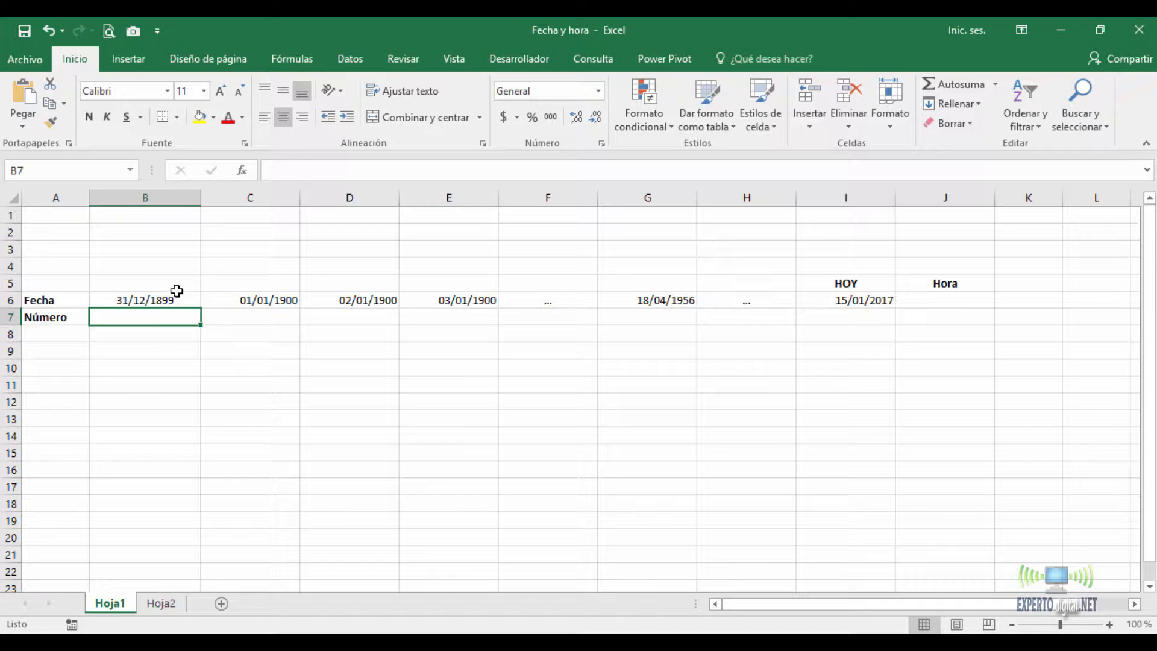
- Compare the number format of B6 with the other cells in the Fecha row and check the format previews offered for B6
{"action": "left_click", "coordinate": [161, 300]}
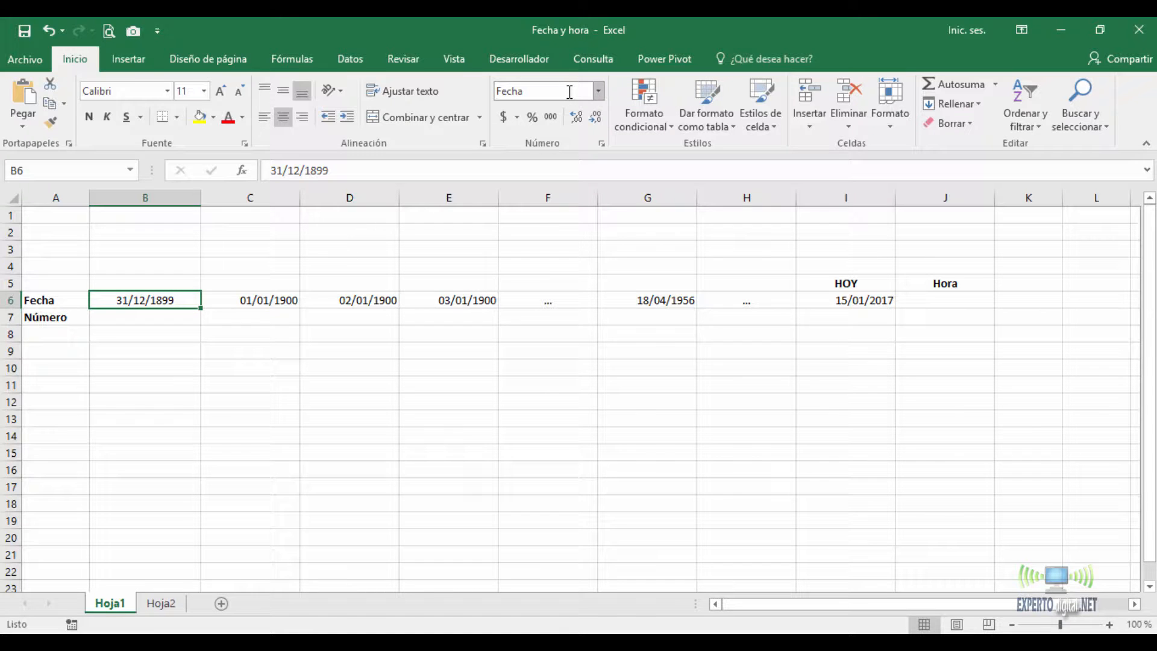
{"action": "left_click", "coordinate": [284, 296]}
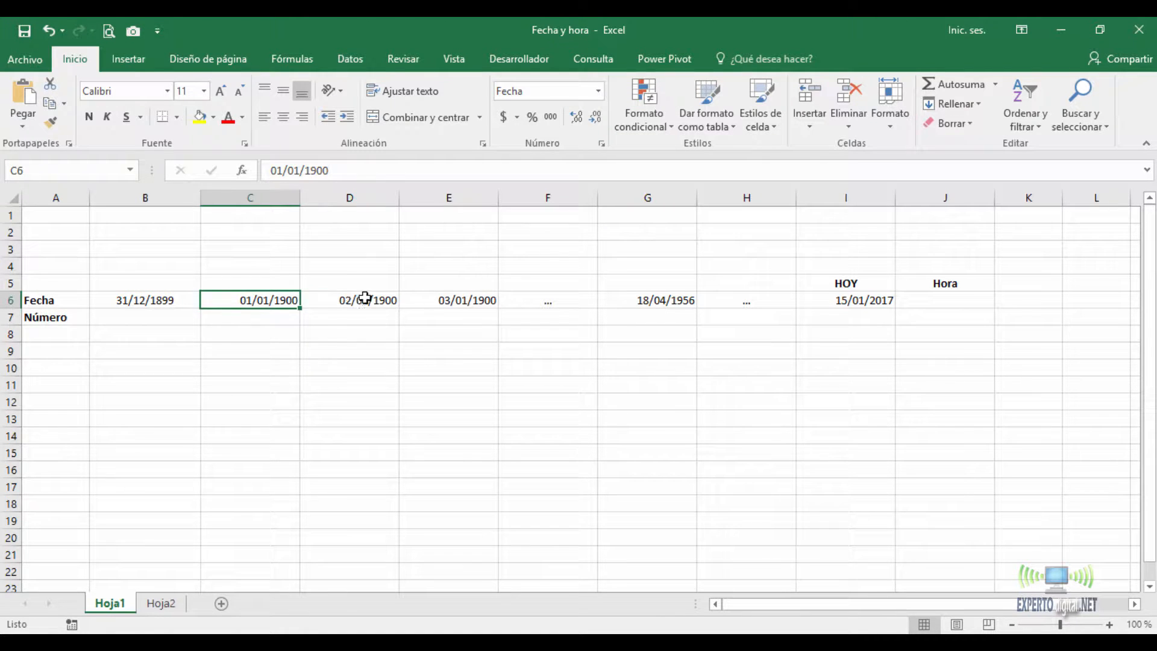
{"action": "left_click", "coordinate": [364, 298]}
{"action": "left_click", "coordinate": [437, 298]}
{"action": "left_click", "coordinate": [555, 296]}
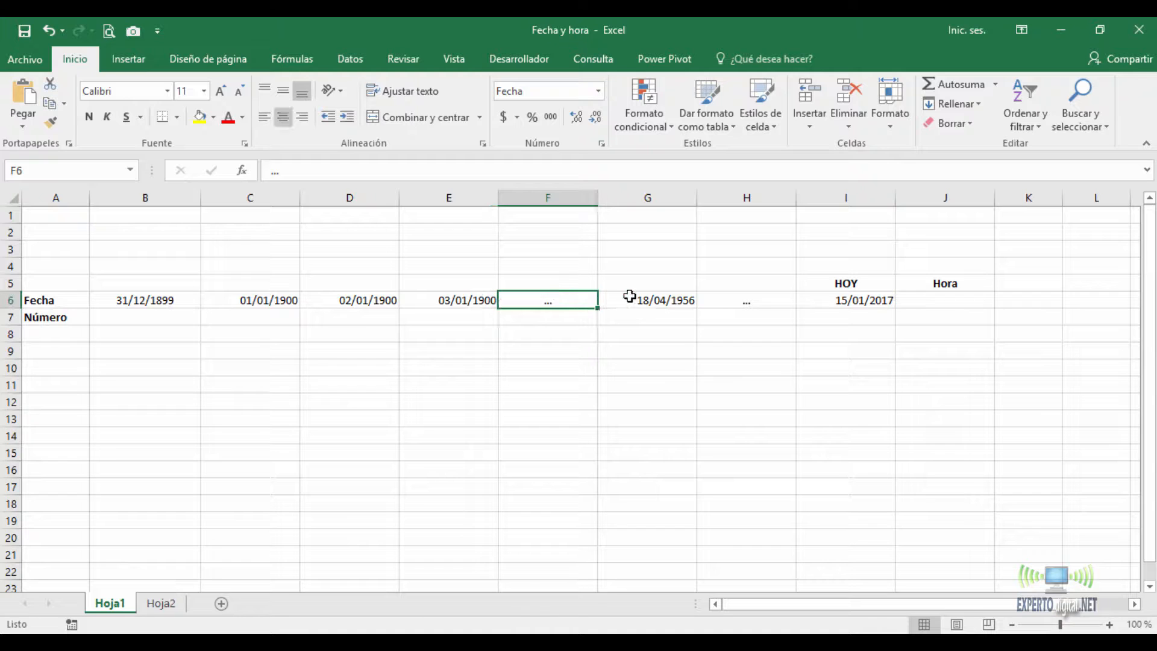
{"action": "left_click", "coordinate": [650, 297]}
{"action": "left_click", "coordinate": [754, 299]}
{"action": "left_click", "coordinate": [857, 302]}
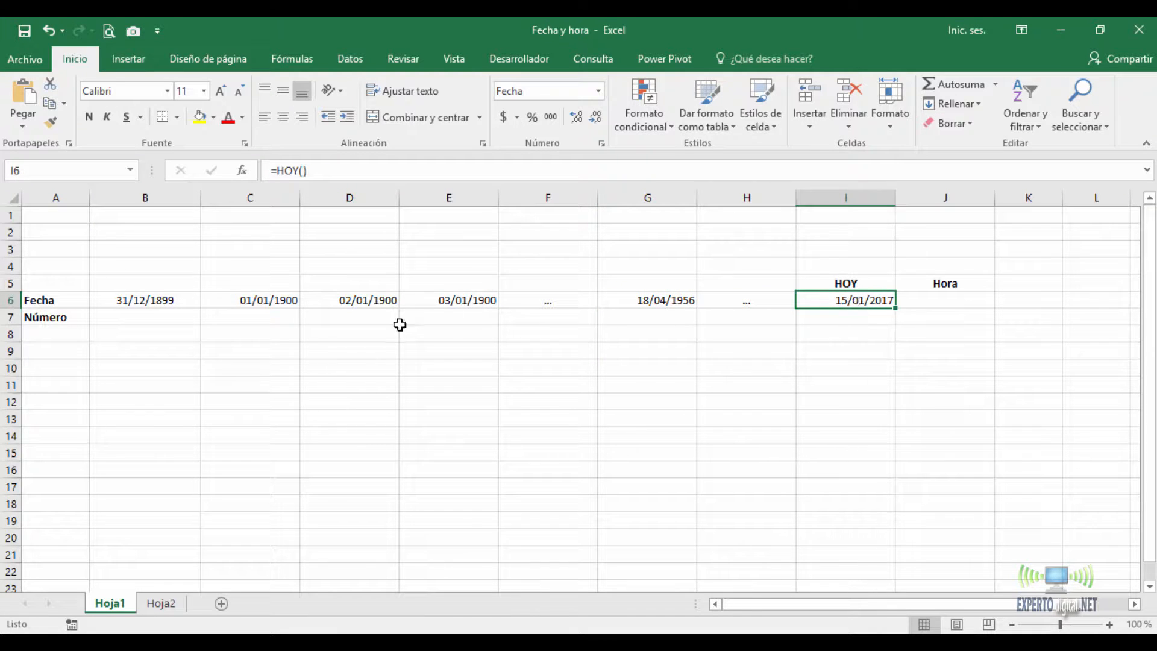
{"action": "left_click", "coordinate": [184, 304]}
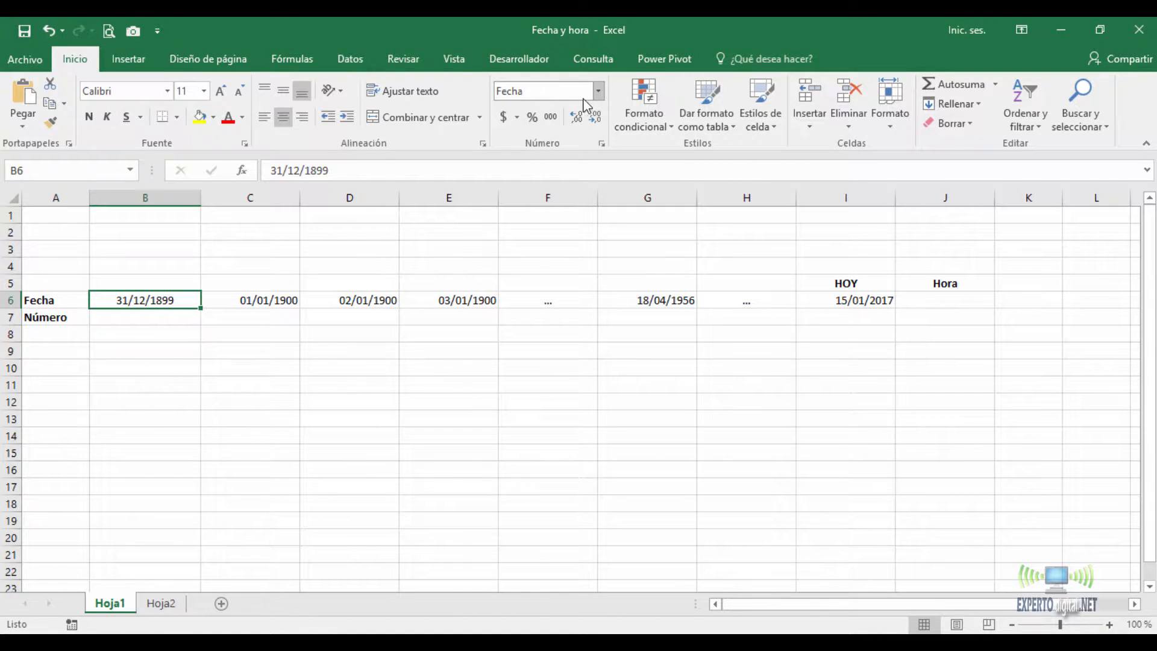
{"action": "left_click", "coordinate": [599, 92]}
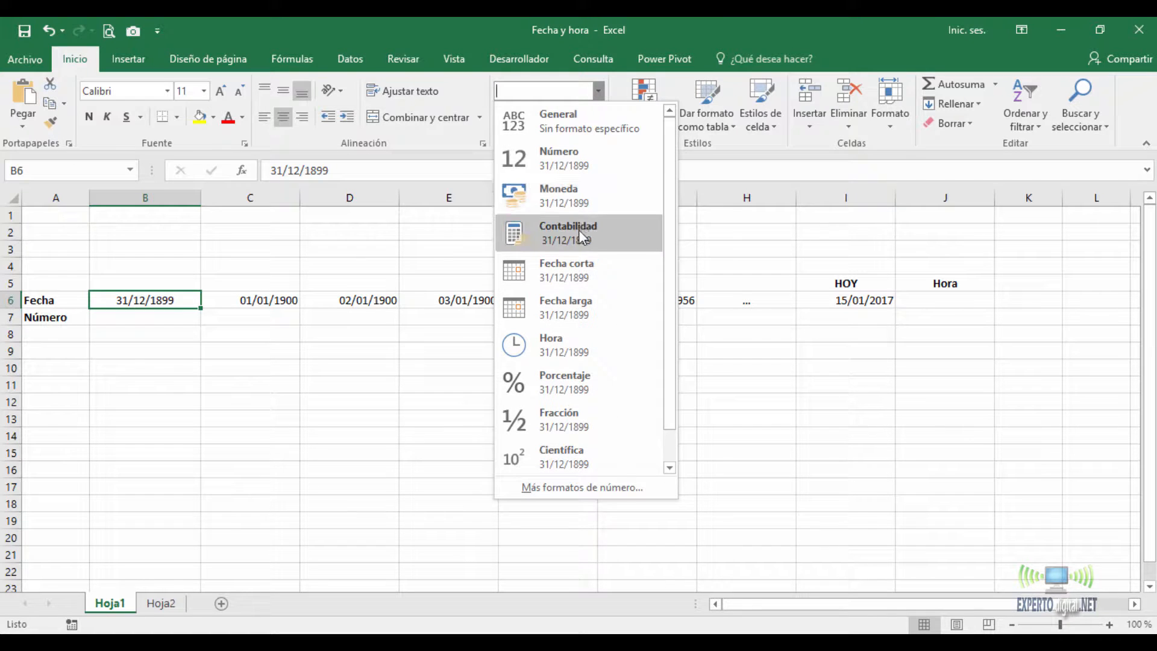
{"action": "left_click", "coordinate": [137, 317]}
{"action": "left_click", "coordinate": [137, 318]}
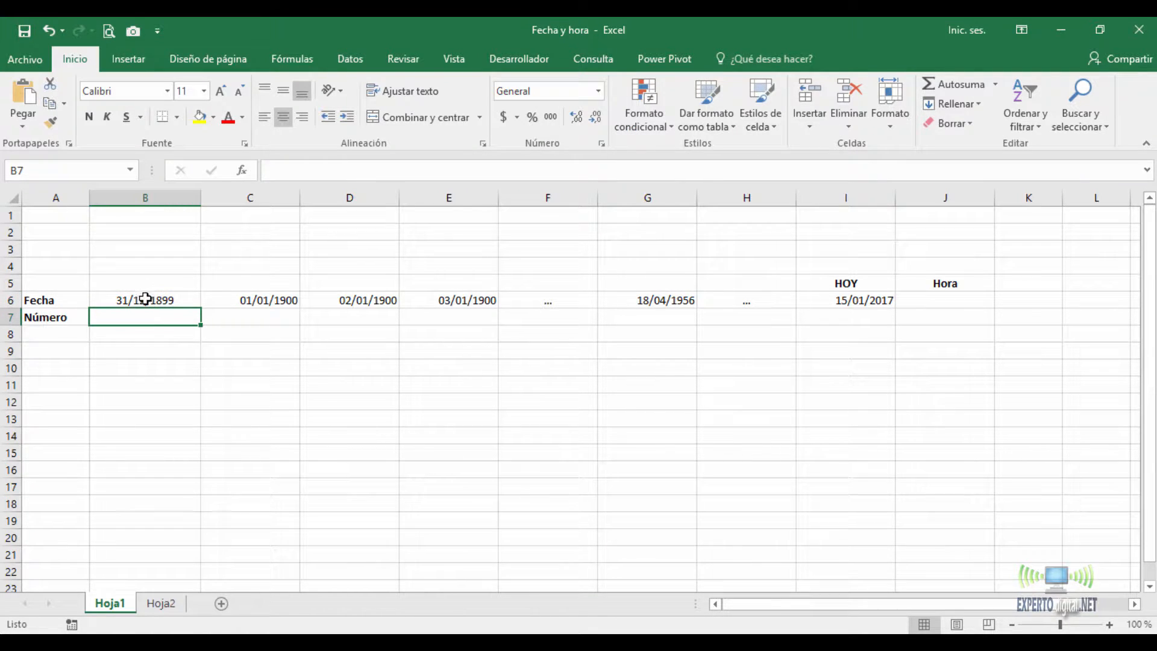
{"action": "left_click", "coordinate": [146, 299]}
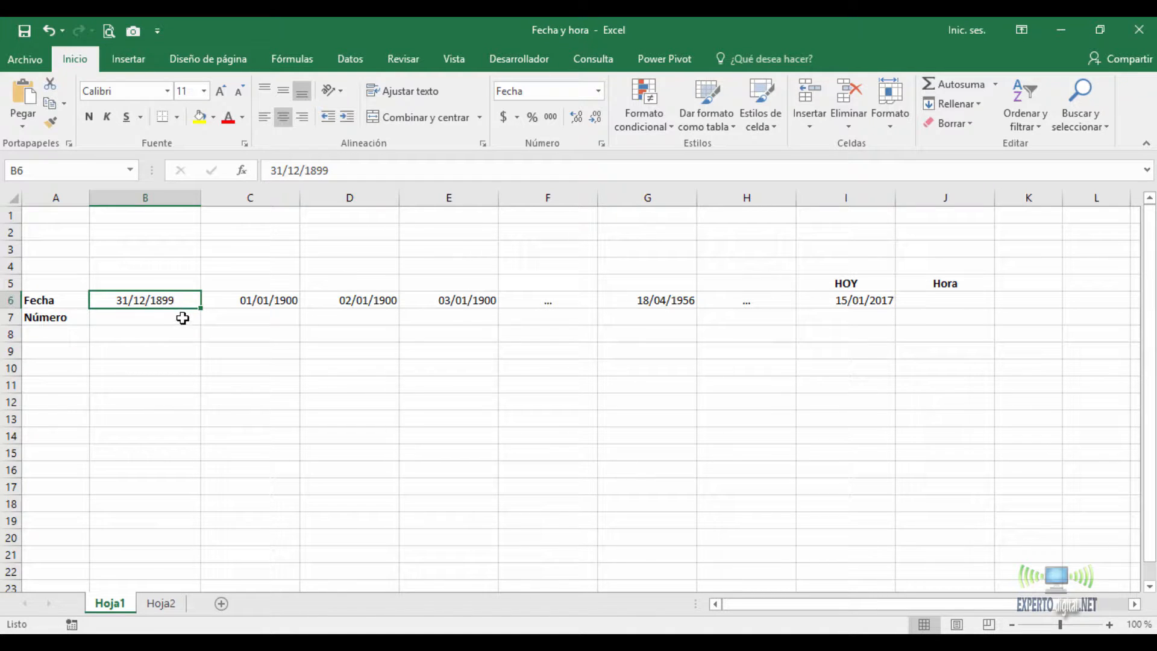
- Enter the test date 3/5/1875 in cell B5
{"action": "left_click", "coordinate": [183, 277]}
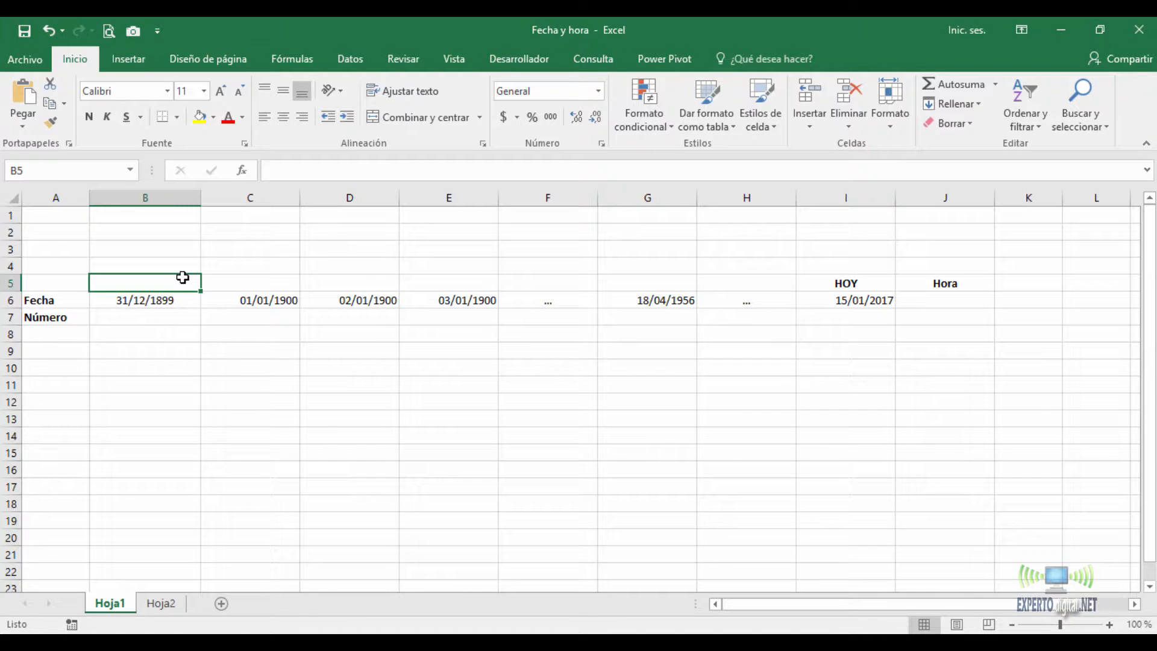
{"action": "type", "text": "3/5/"}
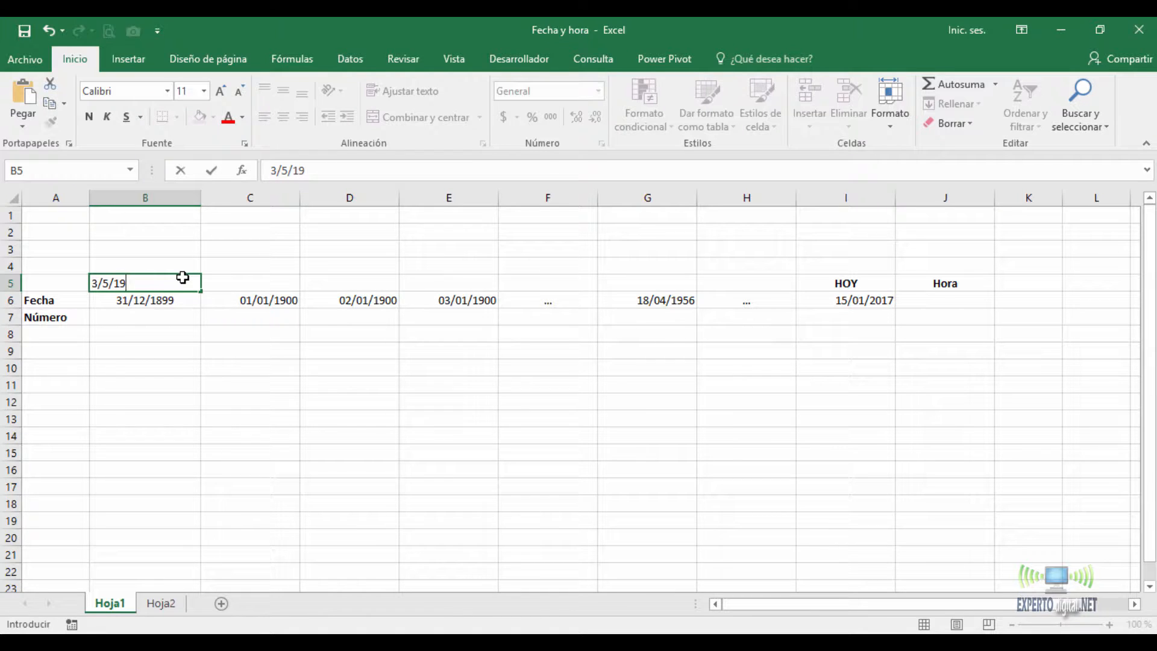
{"action": "type", "text": "1875"}
{"action": "key", "text": "Return"}
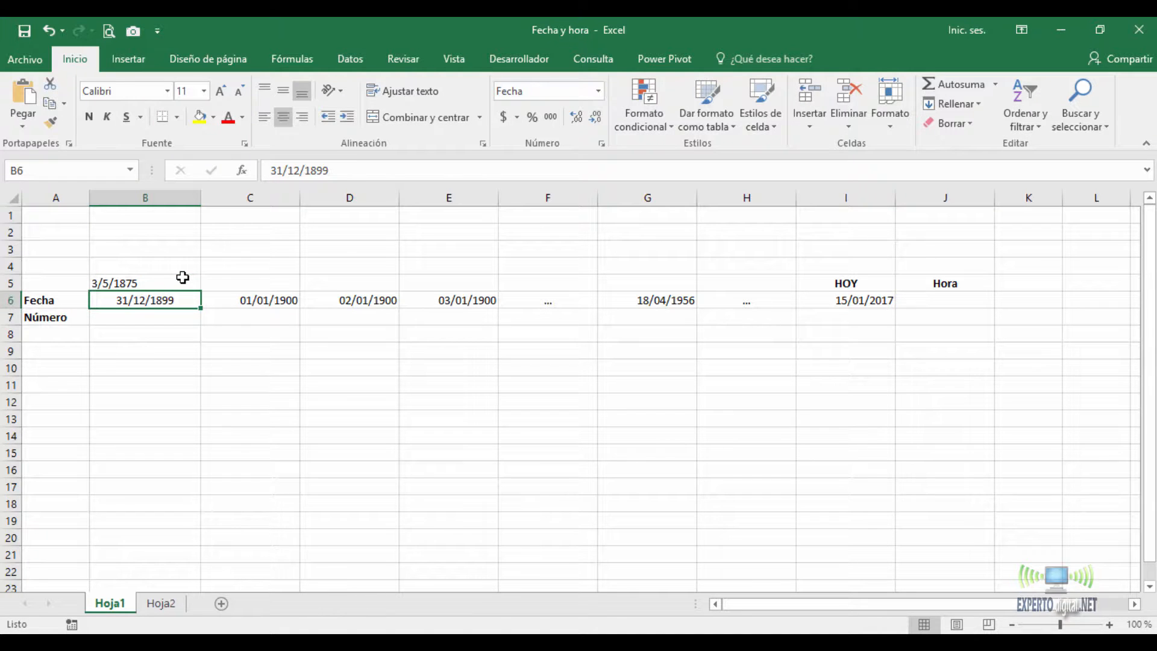
- Compare the number format and alignment of B5 and B6 with the dates from C6 through G6
{"action": "left_click", "coordinate": [142, 283]}
{"action": "left_click", "coordinate": [143, 300]}
{"action": "left_click", "coordinate": [138, 281]}
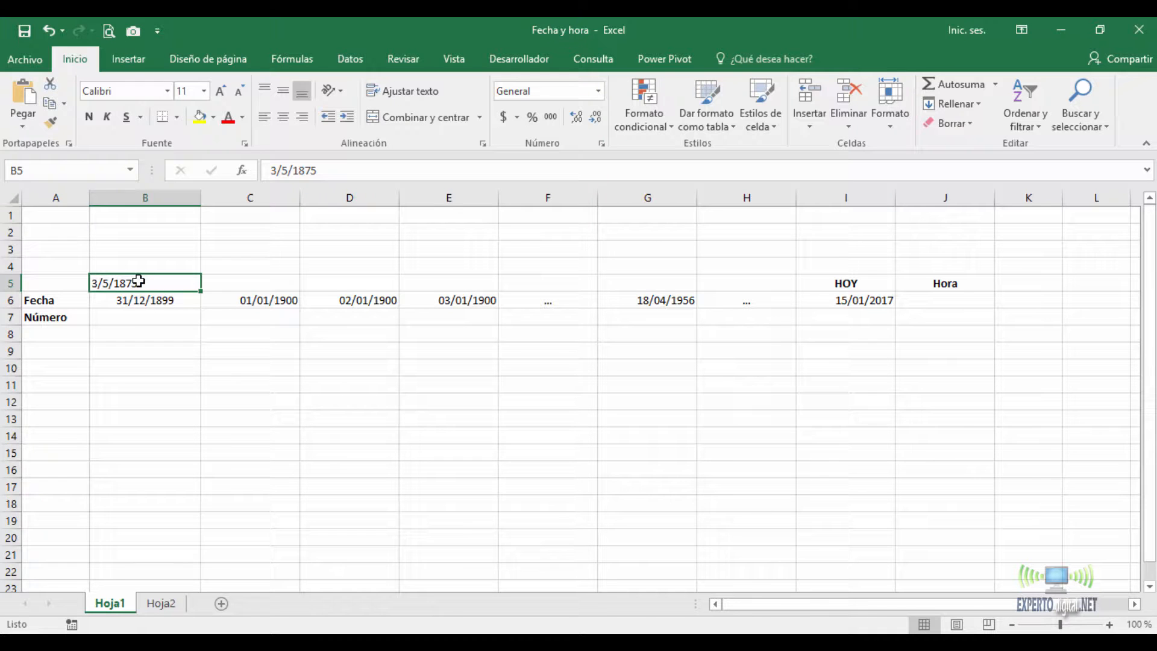
{"action": "left_click", "coordinate": [250, 299]}
{"action": "left_click", "coordinate": [377, 299]}
{"action": "left_click", "coordinate": [476, 300]}
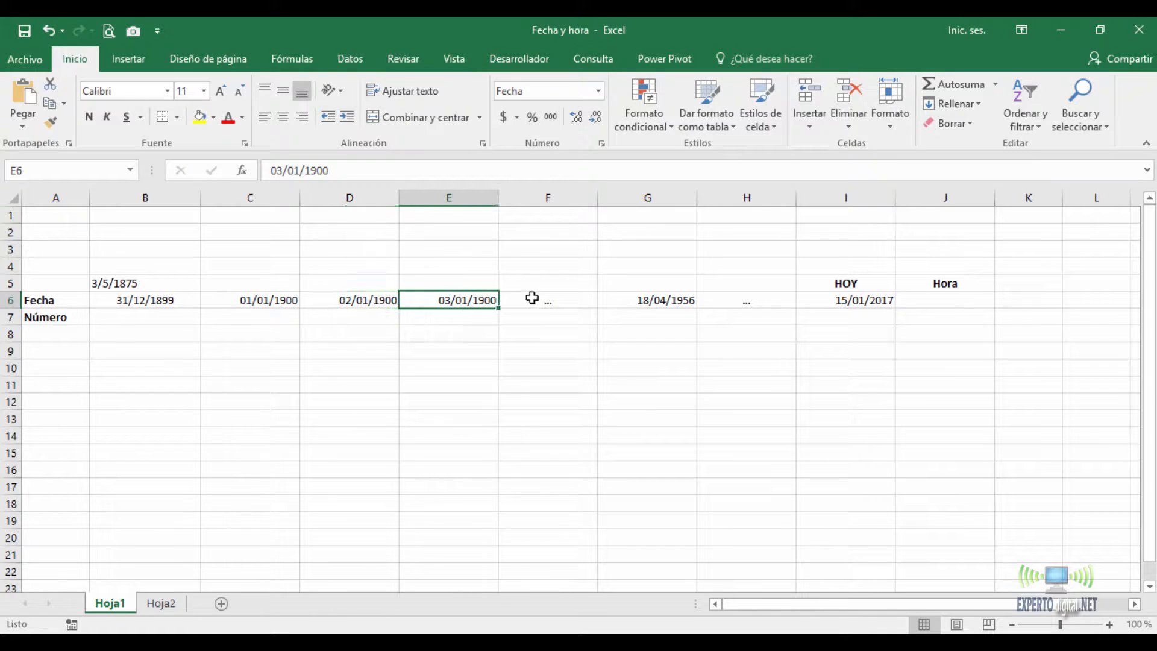
{"action": "left_click", "coordinate": [532, 298]}
{"action": "left_click", "coordinate": [656, 300]}
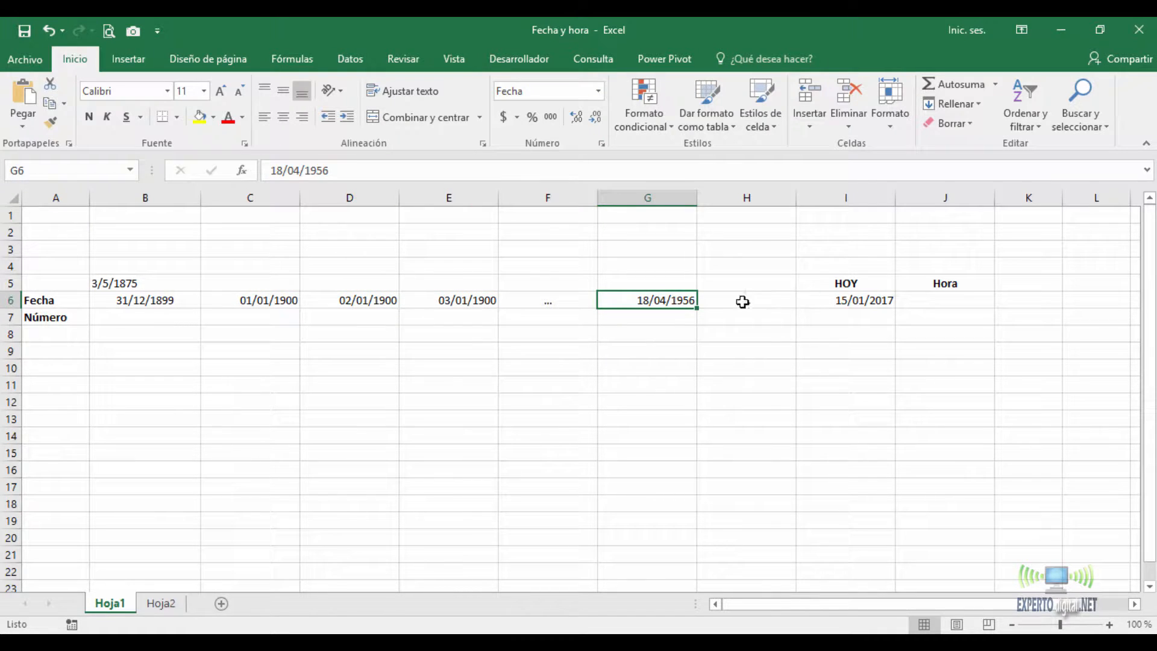
{"action": "left_click", "coordinate": [163, 284]}
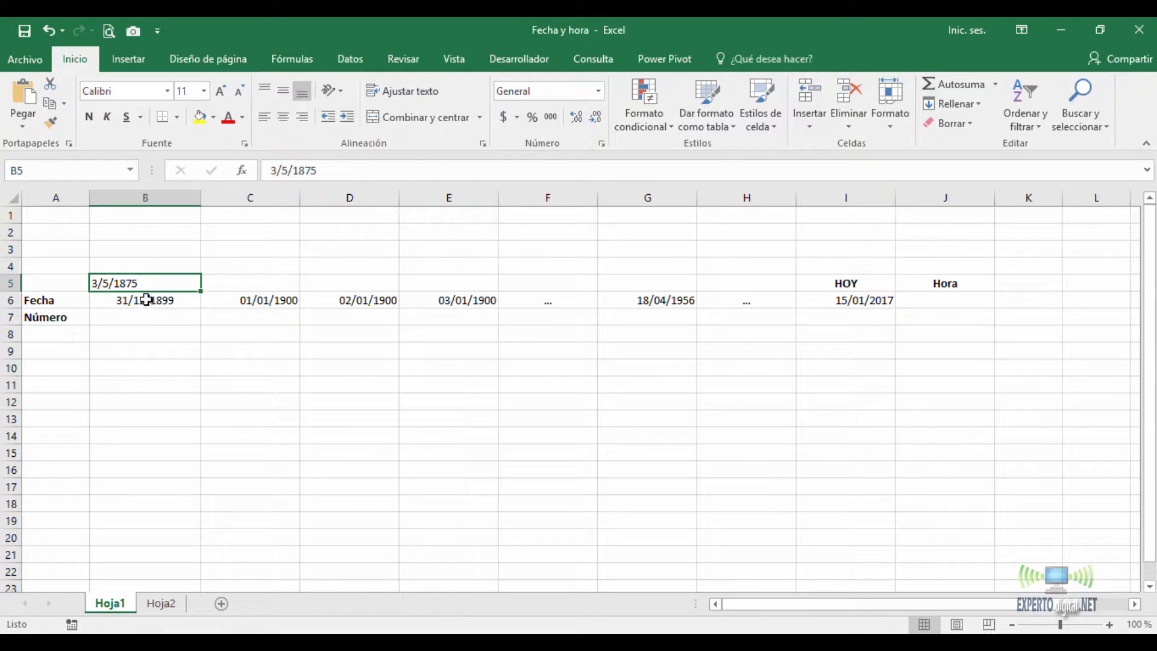
{"action": "left_click", "coordinate": [146, 300]}
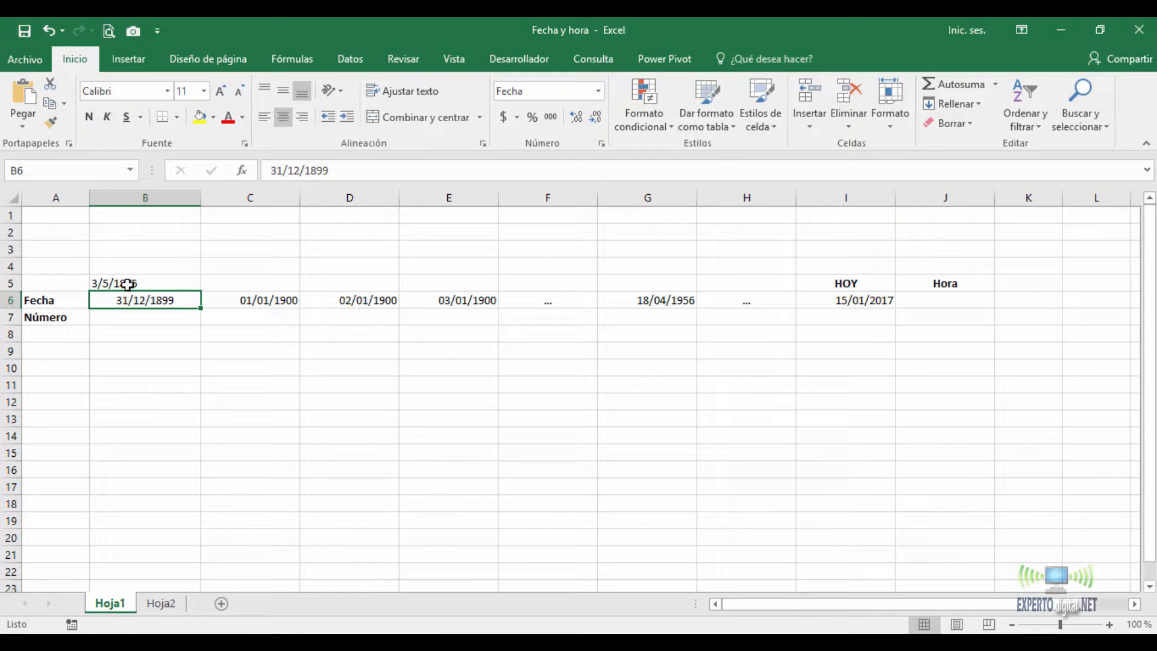
- Enter another test date, 4/8/1479, in cell B3 and select it to check its format
{"action": "left_click", "coordinate": [164, 245]}
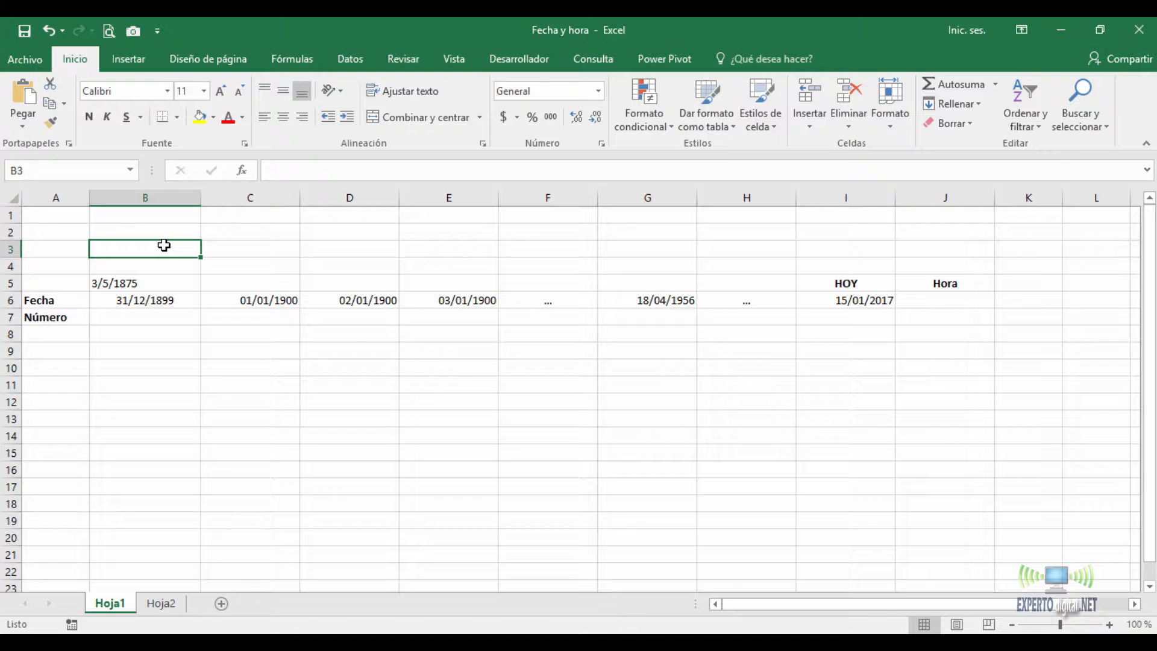
{"action": "type", "text": "4/8/1479"}
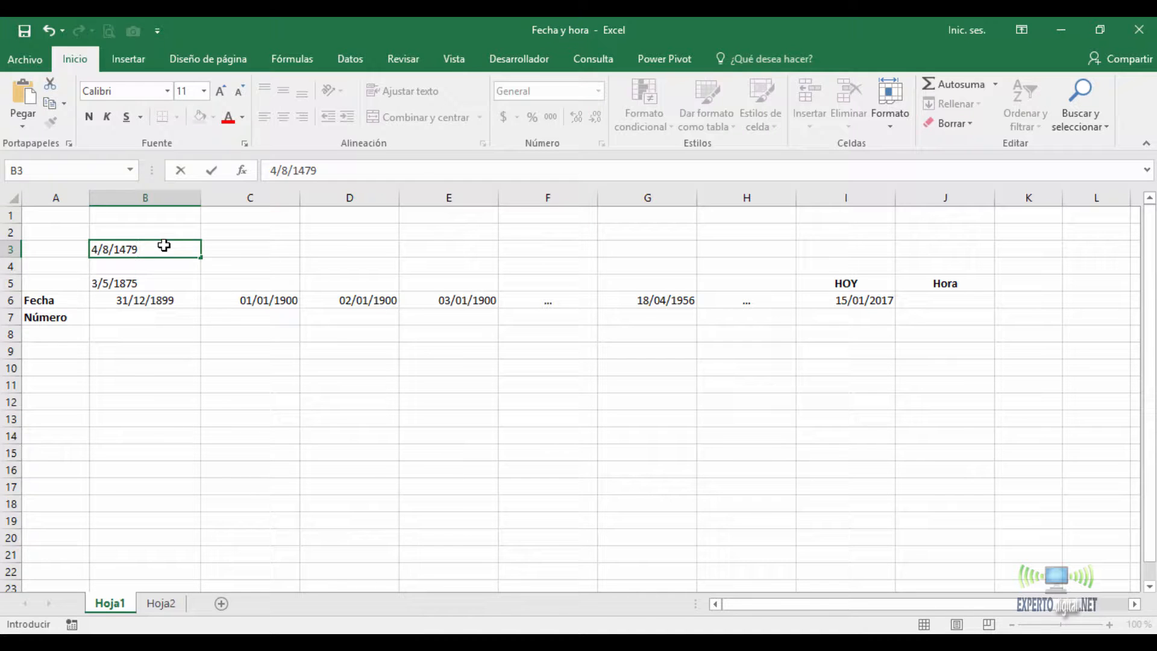
{"action": "key", "text": "Return"}
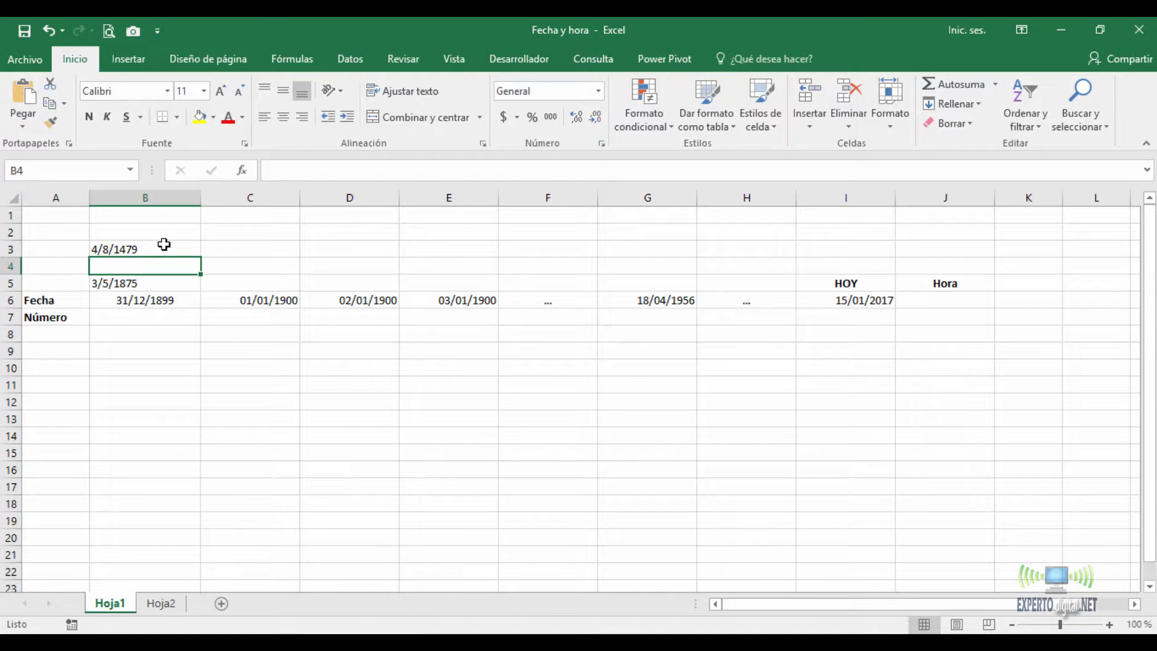
{"action": "left_click", "coordinate": [163, 245]}
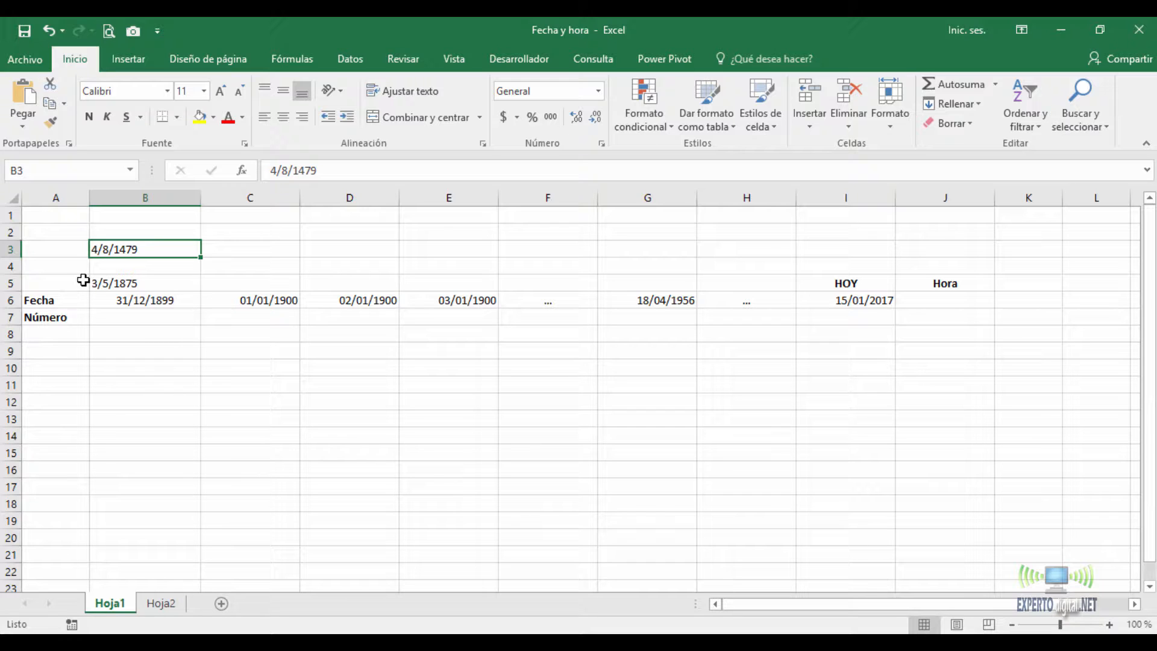
- Enter the date 4/9/1987 in cell C2 and select it to check its format
{"action": "left_click", "coordinate": [284, 238]}
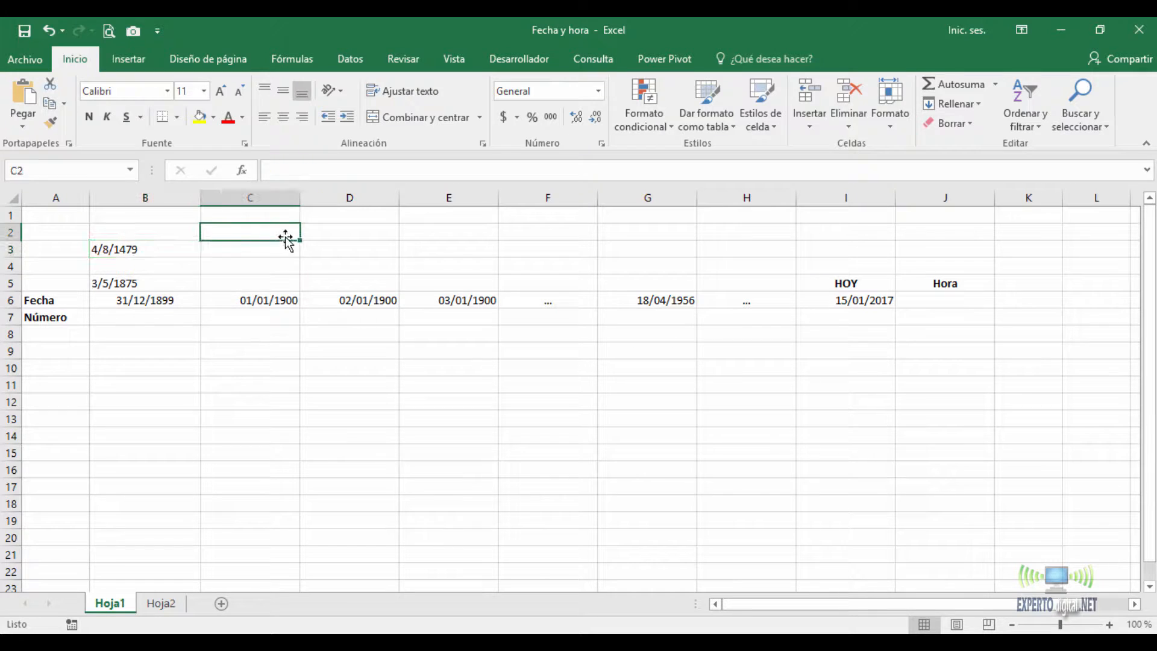
{"action": "type", "text": "4/"}
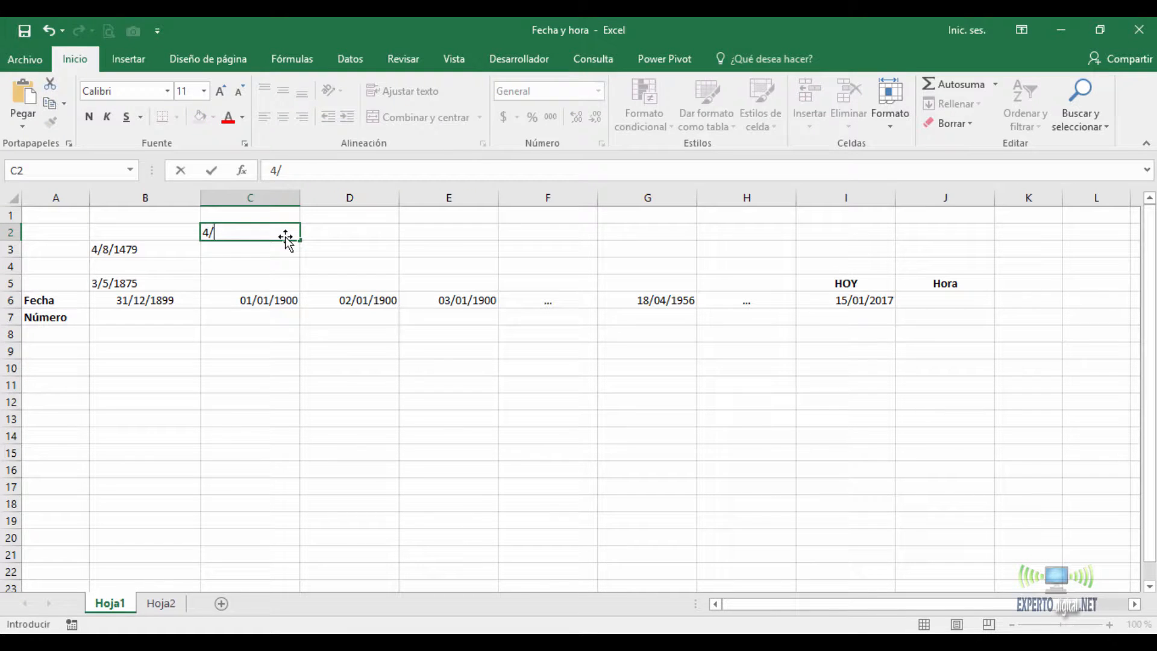
{"action": "type", "text": "9/1987"}
{"action": "key", "text": "Return"}
{"action": "left_click", "coordinate": [284, 233]}
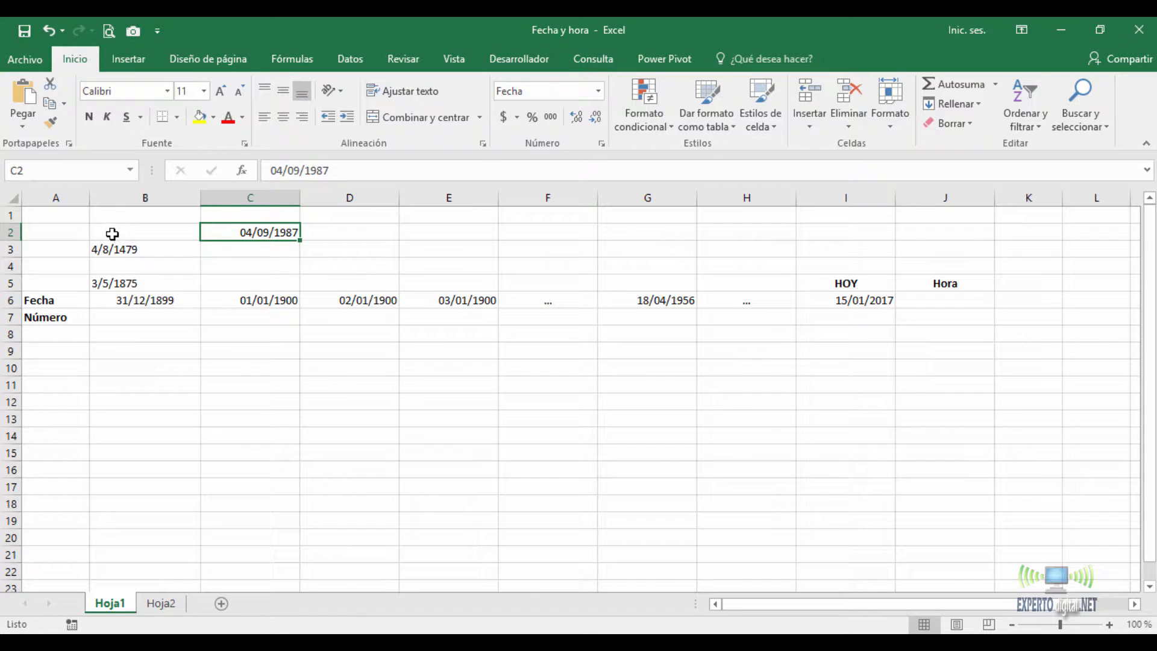
- Clear the test dates from the range B2:C5
{"action": "left_click_drag", "start_coordinate": [111, 233], "coordinate": [275, 277]}
{"action": "key", "text": "Delete"}
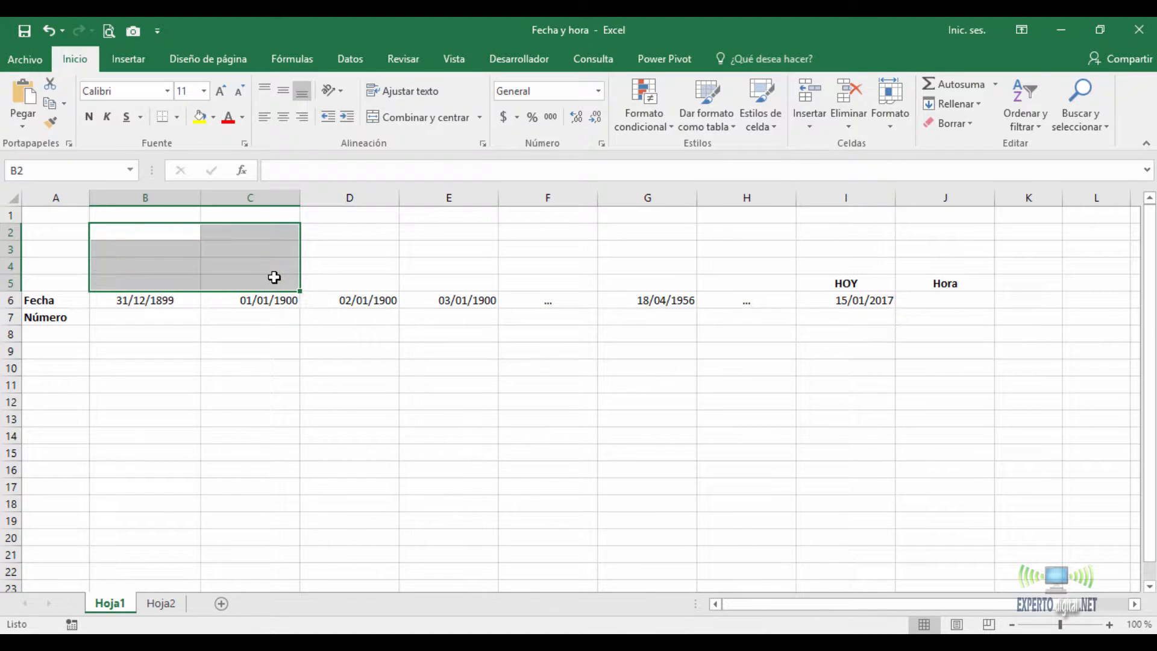
{"action": "left_click", "coordinate": [160, 312]}
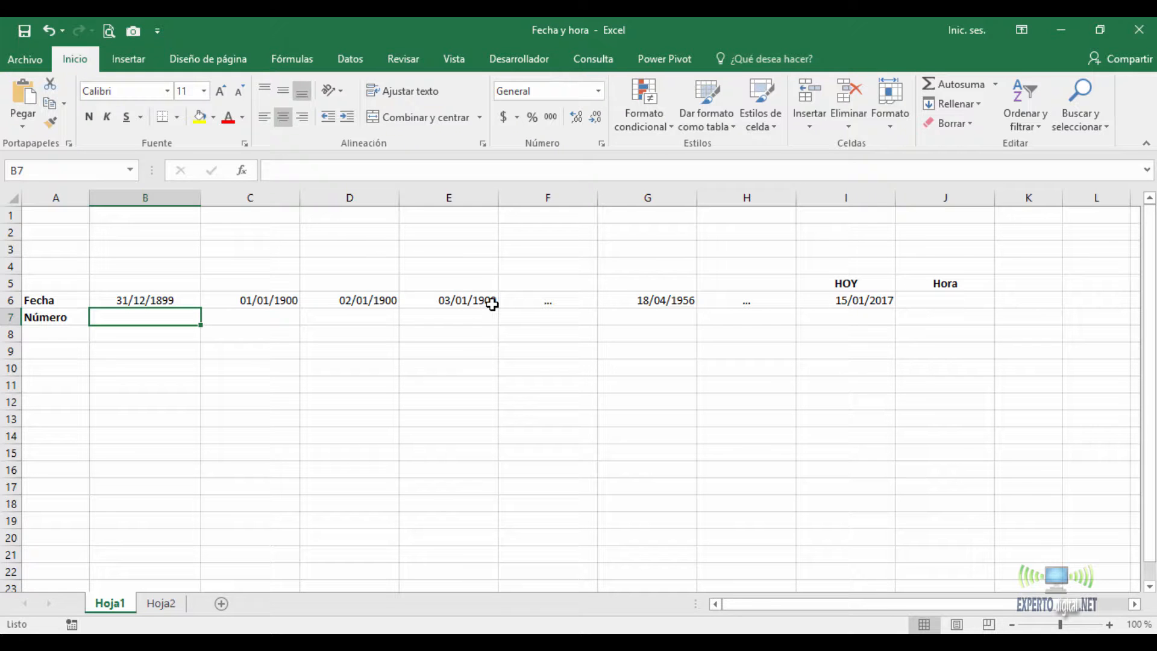
- Enter the formula =C6 in cell C7 of the Número row
{"action": "left_click", "coordinate": [277, 316]}
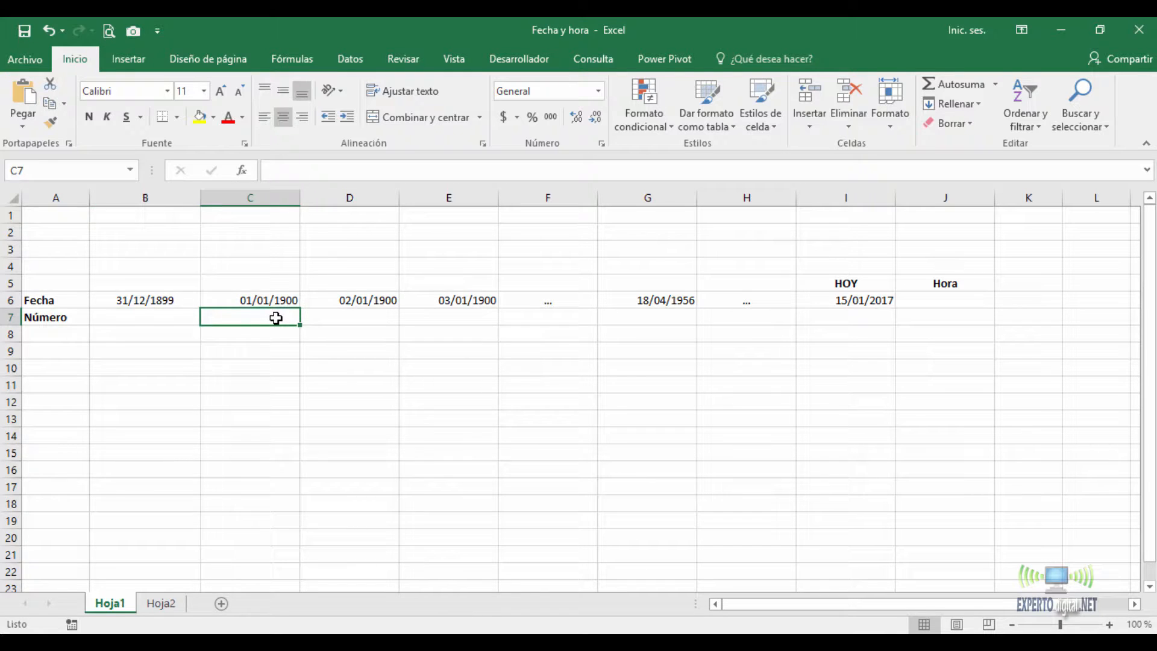
{"action": "type", "text": "="}
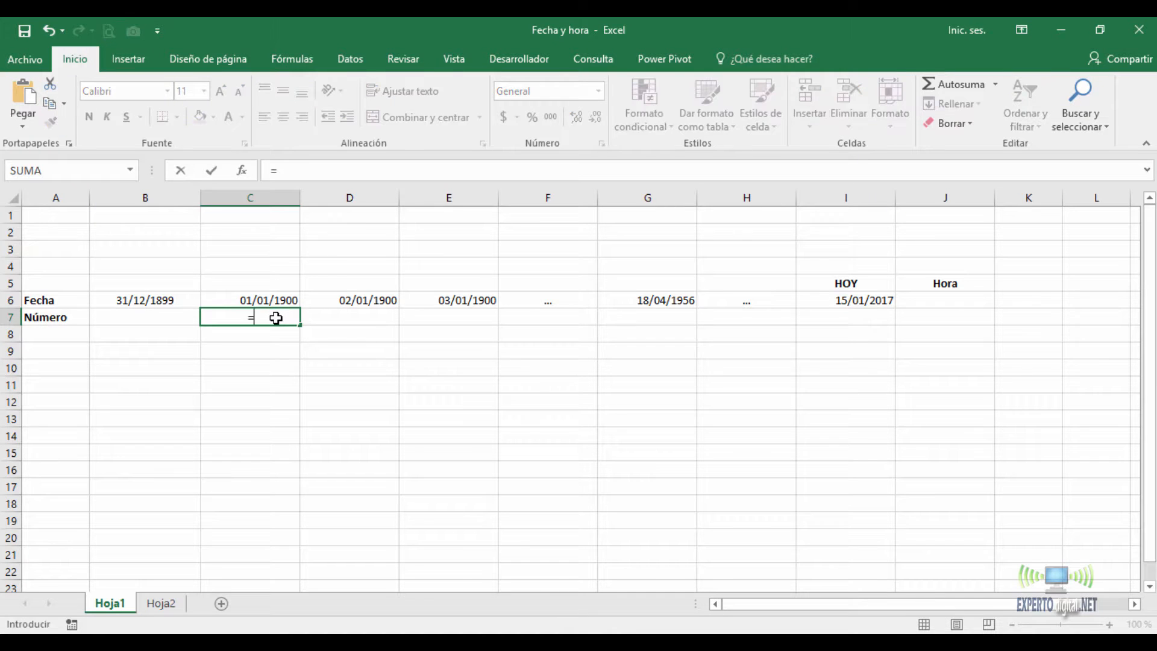
{"action": "left_click", "coordinate": [264, 297]}
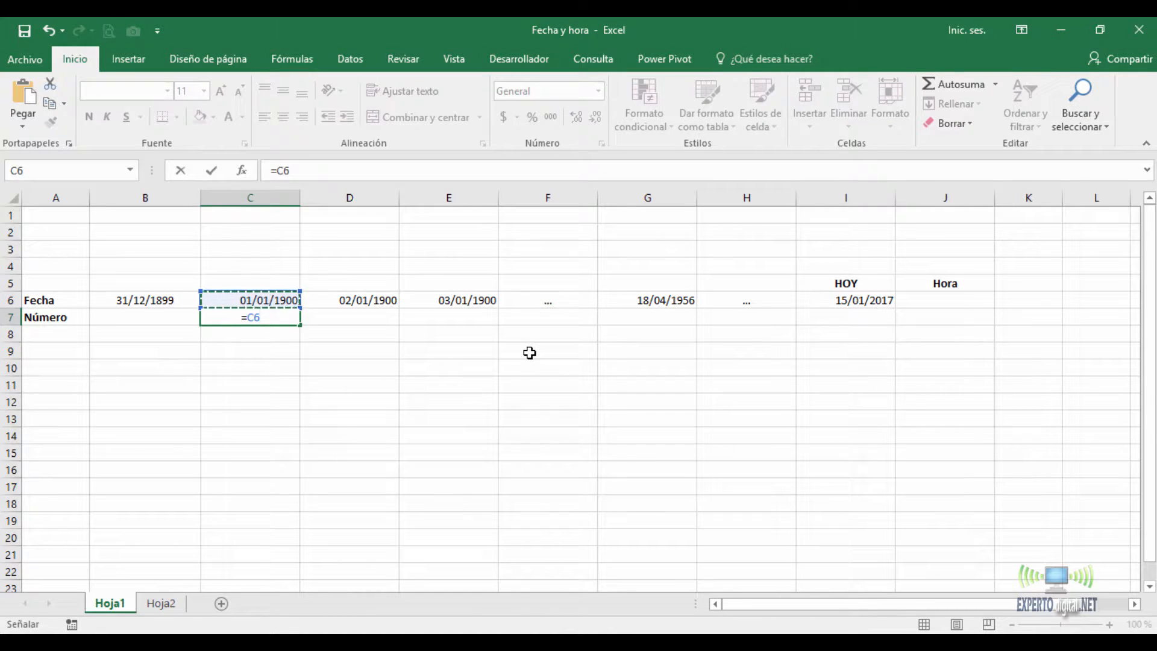
{"action": "key", "text": "Return"}
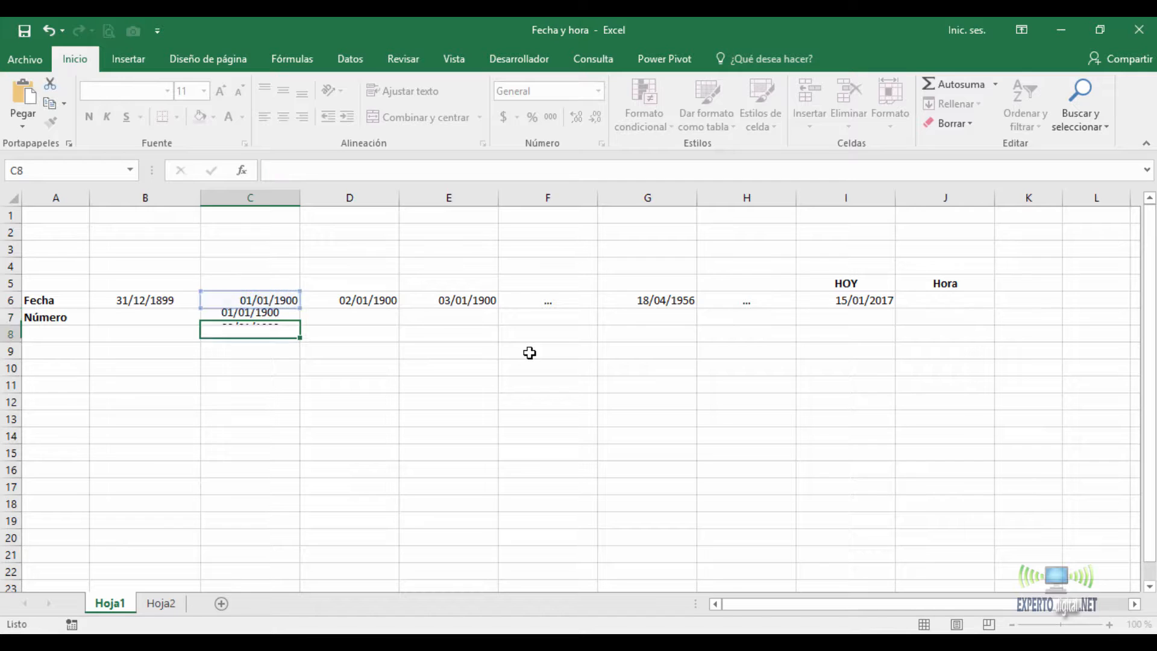
- Format cell C7 as Número with no decimal places
{"action": "left_click", "coordinate": [226, 318]}
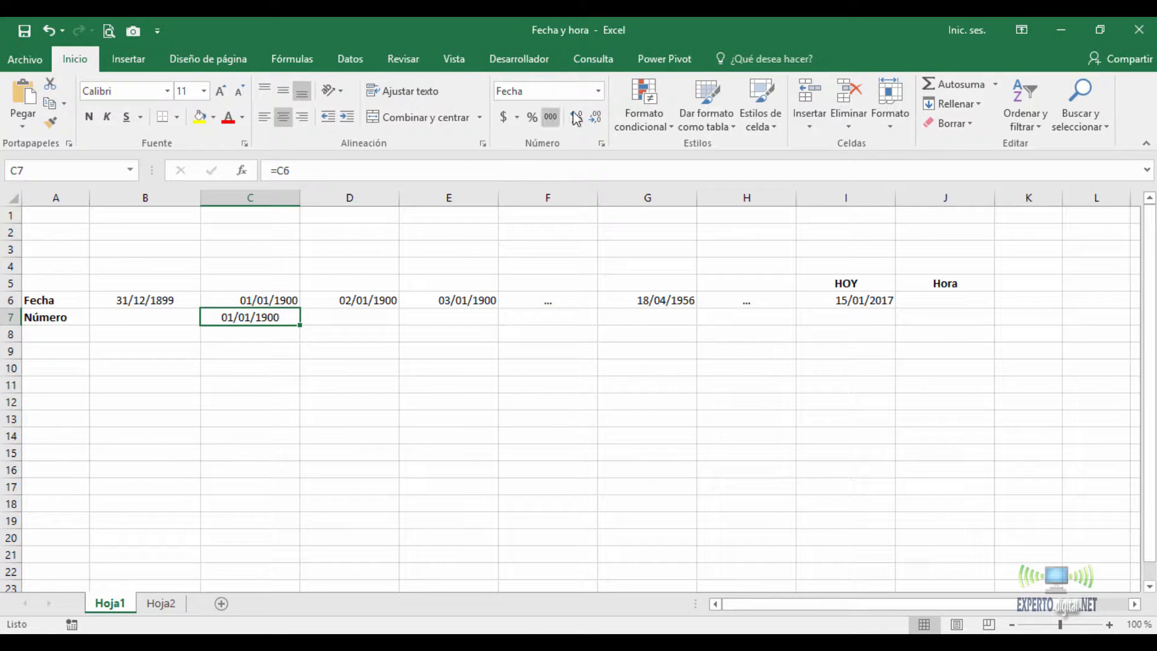
{"action": "left_click", "coordinate": [600, 92]}
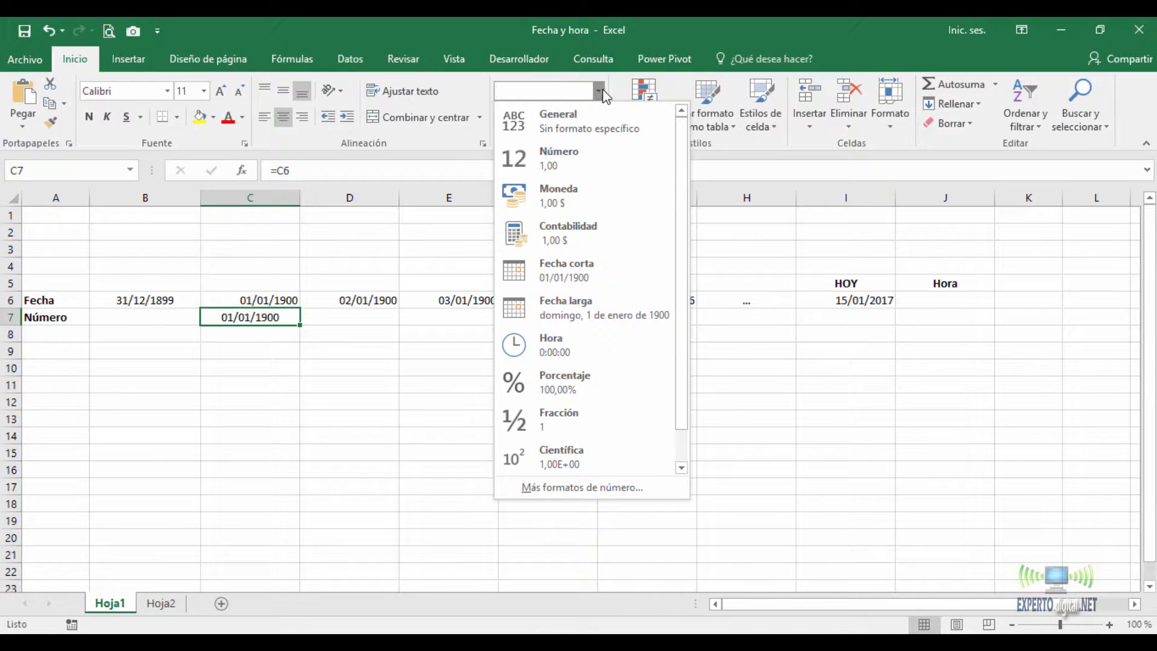
{"action": "left_click", "coordinate": [587, 174]}
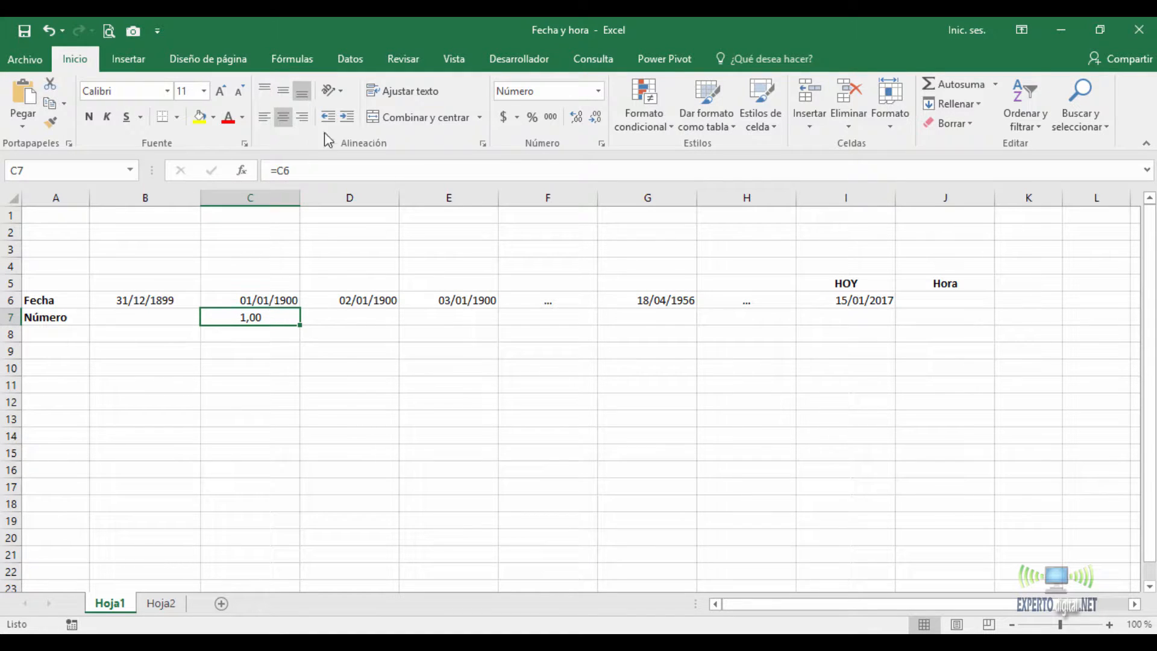
{"action": "left_click", "coordinate": [594, 117]}
{"action": "left_click", "coordinate": [595, 118]}
{"action": "left_click", "coordinate": [337, 314]}
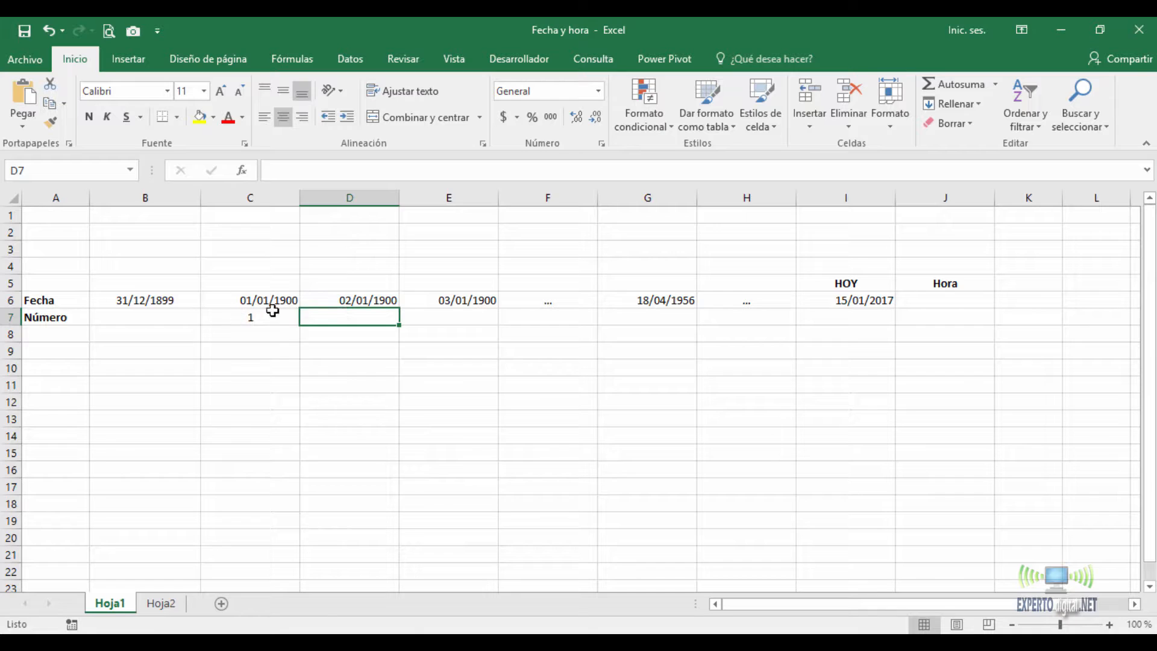
{"action": "left_click", "coordinate": [272, 314]}
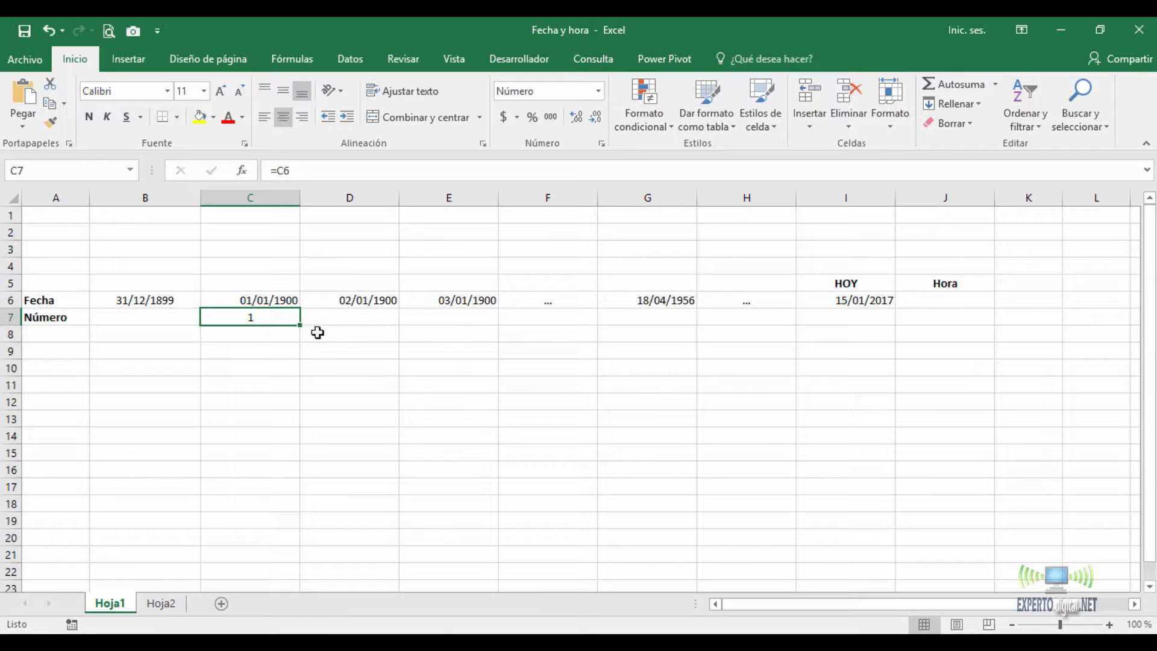
- Enter the formula =D6 in cell D7 and format it as Número with no decimal places
{"action": "left_click", "coordinate": [359, 319]}
{"action": "type", "text": "="}
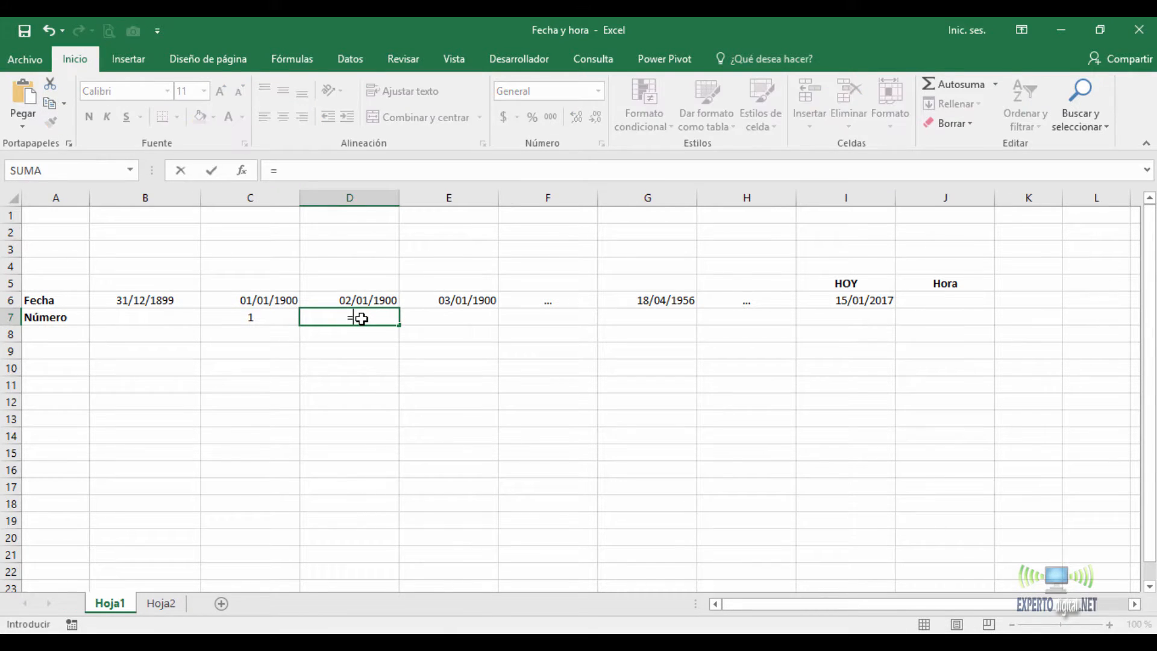
{"action": "left_click", "coordinate": [356, 299]}
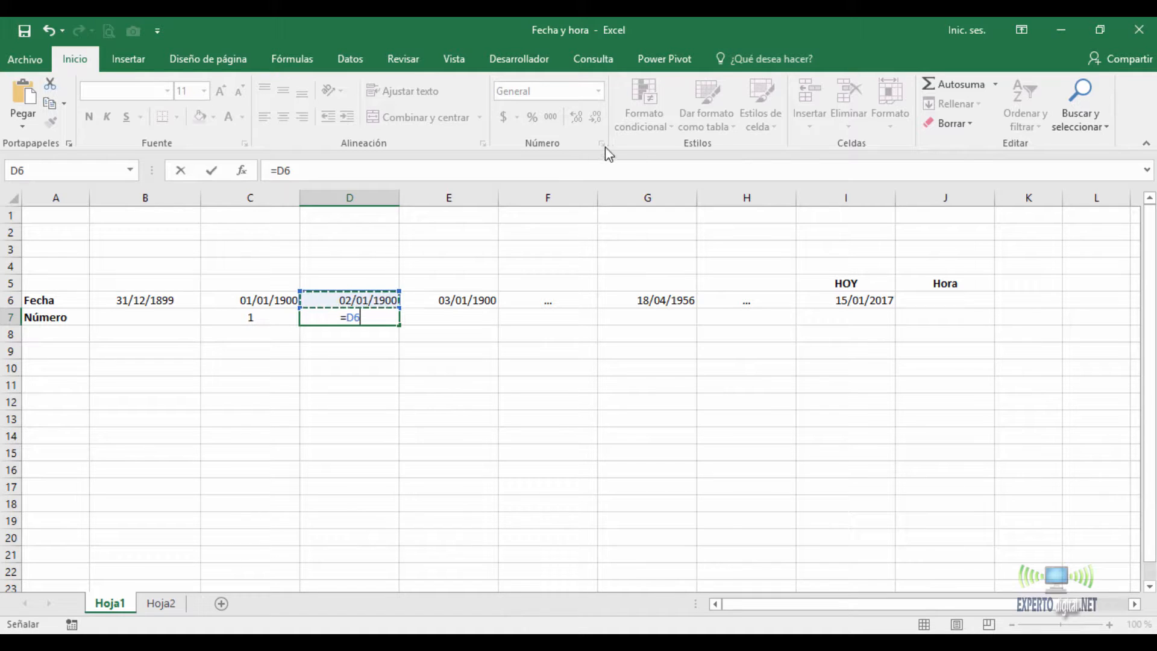
{"action": "left_click", "coordinate": [353, 317]}
{"action": "left_click", "coordinate": [598, 94]}
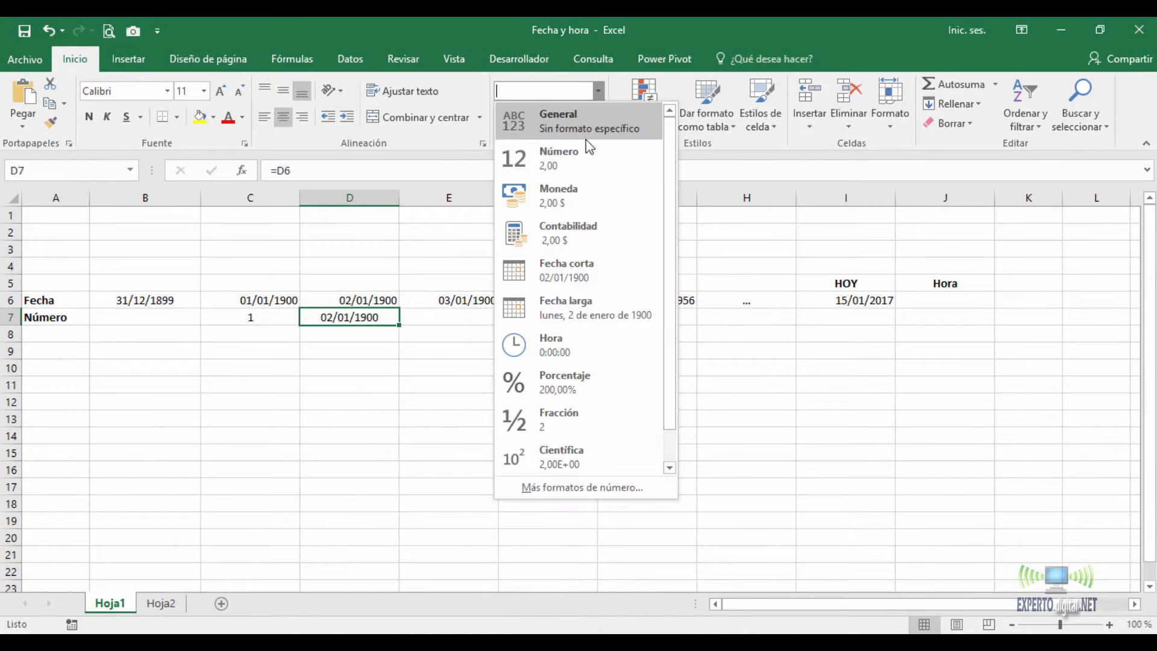
{"action": "left_click", "coordinate": [586, 165]}
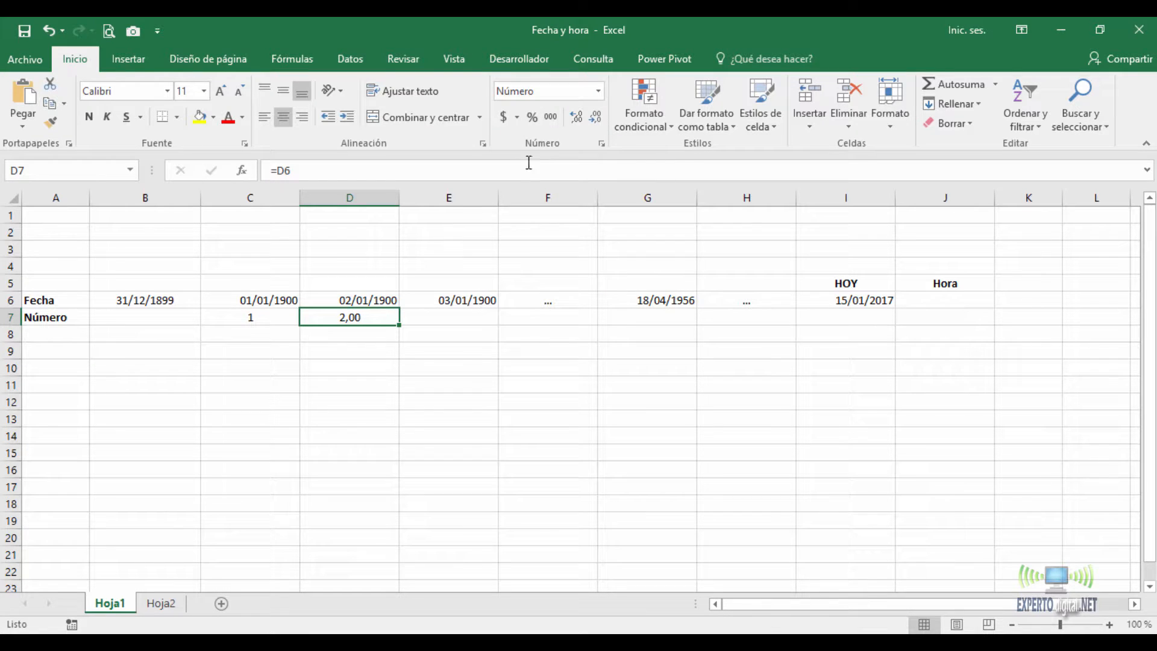
{"action": "left_click", "coordinate": [594, 118]}
{"action": "left_click", "coordinate": [593, 118]}
- Fill the formula in C7 across to I7 and compare the serial numbers in C7, G7 and I7 with their dates
{"action": "left_click", "coordinate": [272, 318]}
{"action": "left_click_drag", "start_coordinate": [272, 318], "coordinate": [864, 314]}
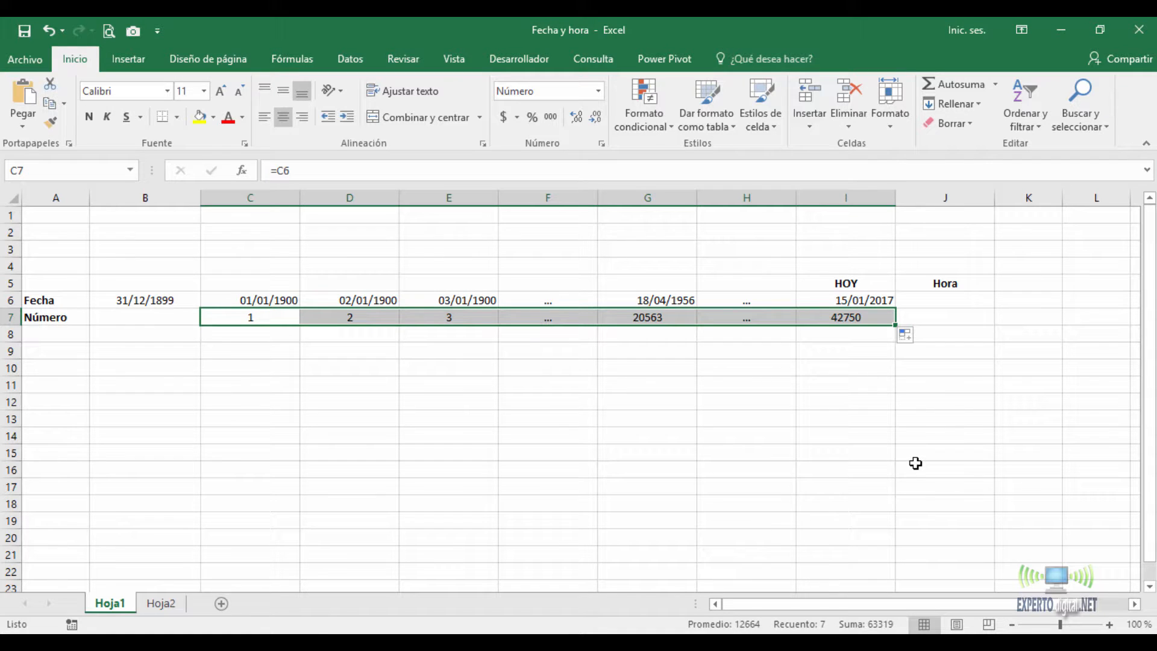
{"action": "left_click", "coordinate": [847, 314]}
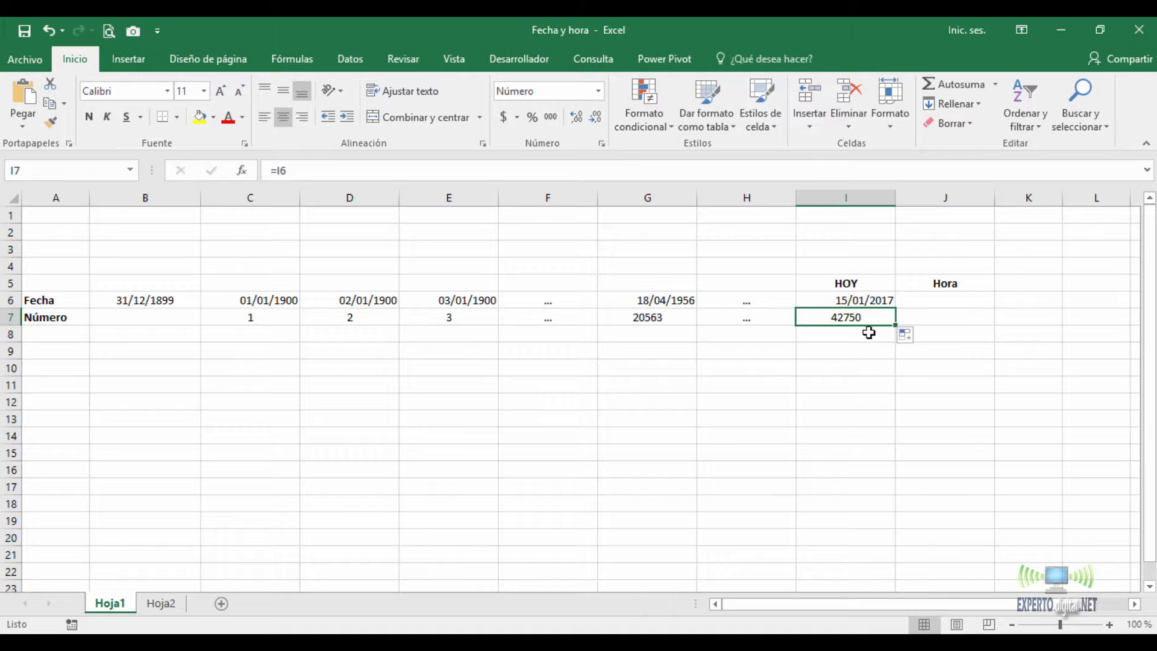
{"action": "left_click", "coordinate": [275, 317]}
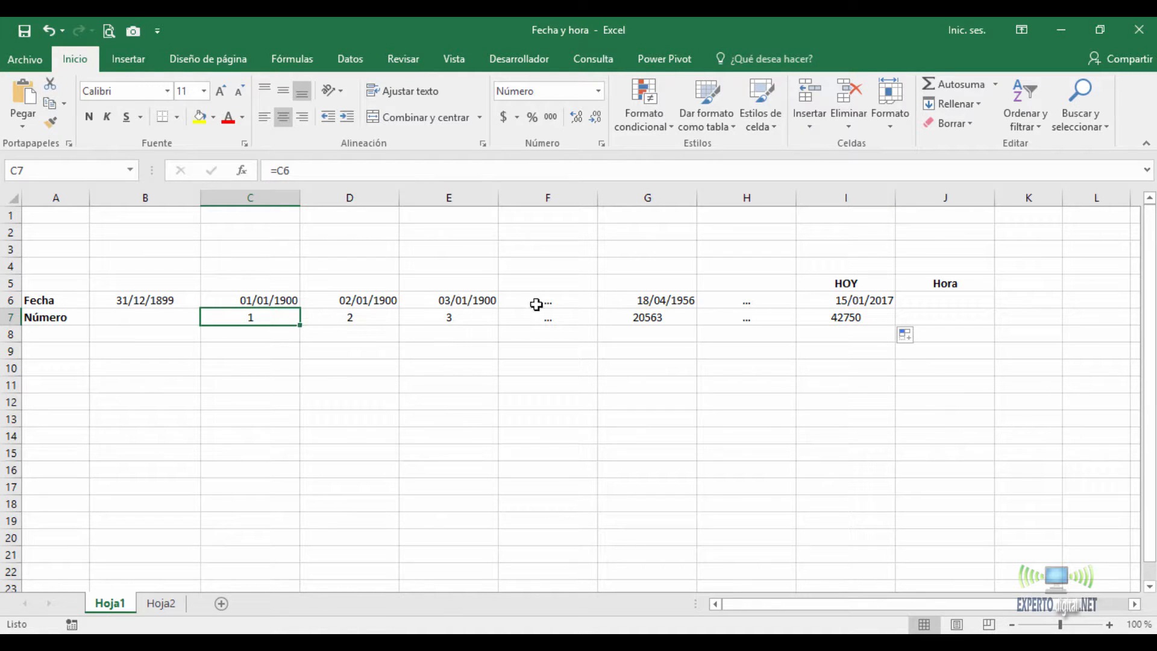
{"action": "left_click", "coordinate": [862, 316]}
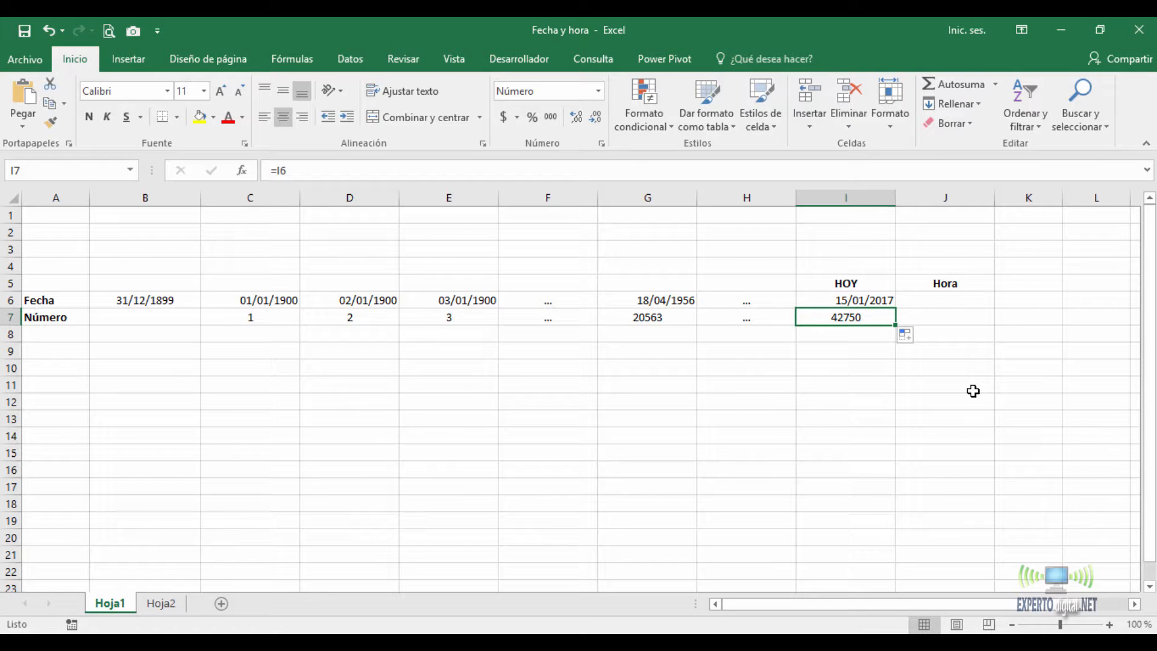
{"action": "left_click", "coordinate": [668, 301]}
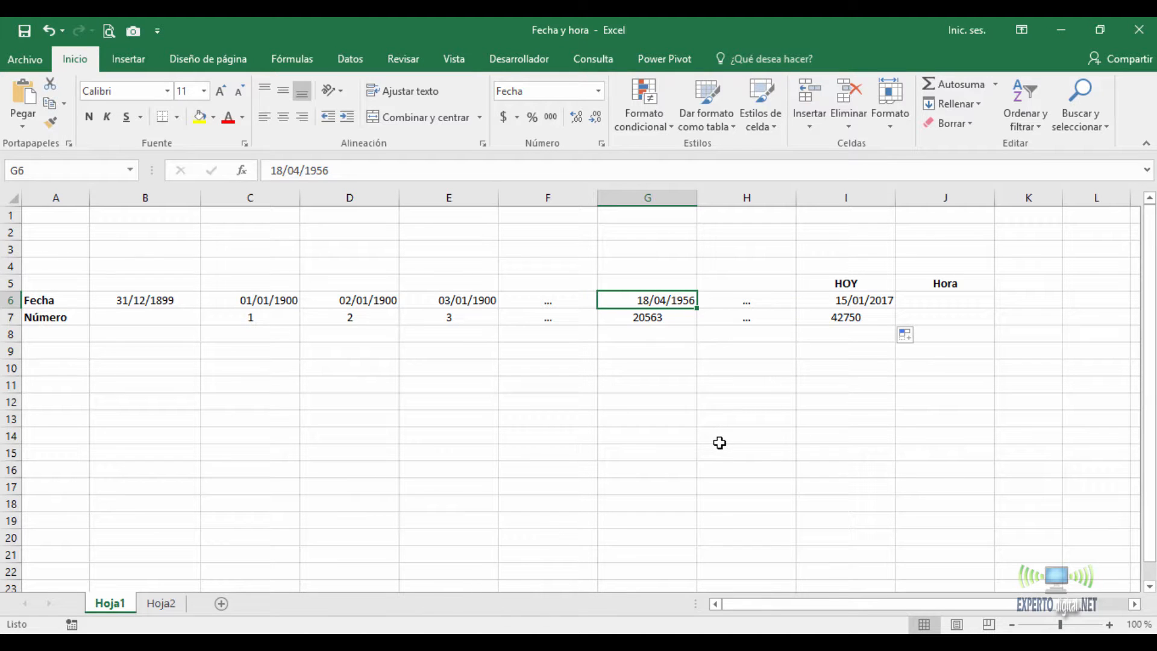
{"action": "left_click", "coordinate": [667, 314]}
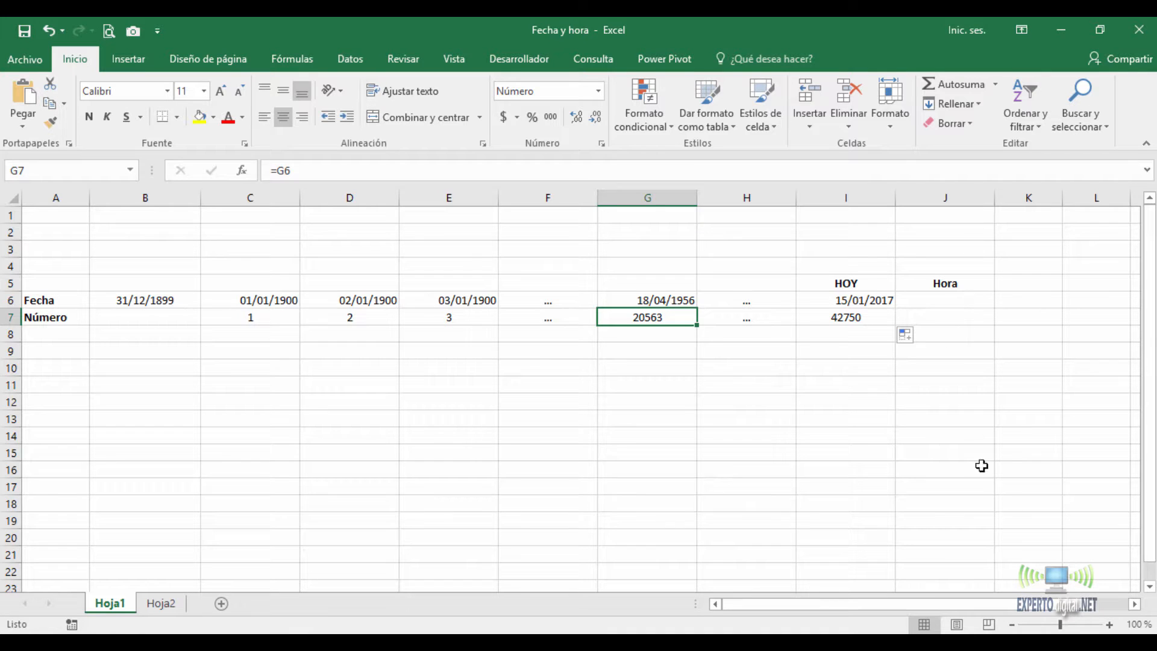
- Check the current time in the system clock and enter the time 0:06:00 in cell J6 under Hora
{"action": "left_click", "coordinate": [1121, 643]}
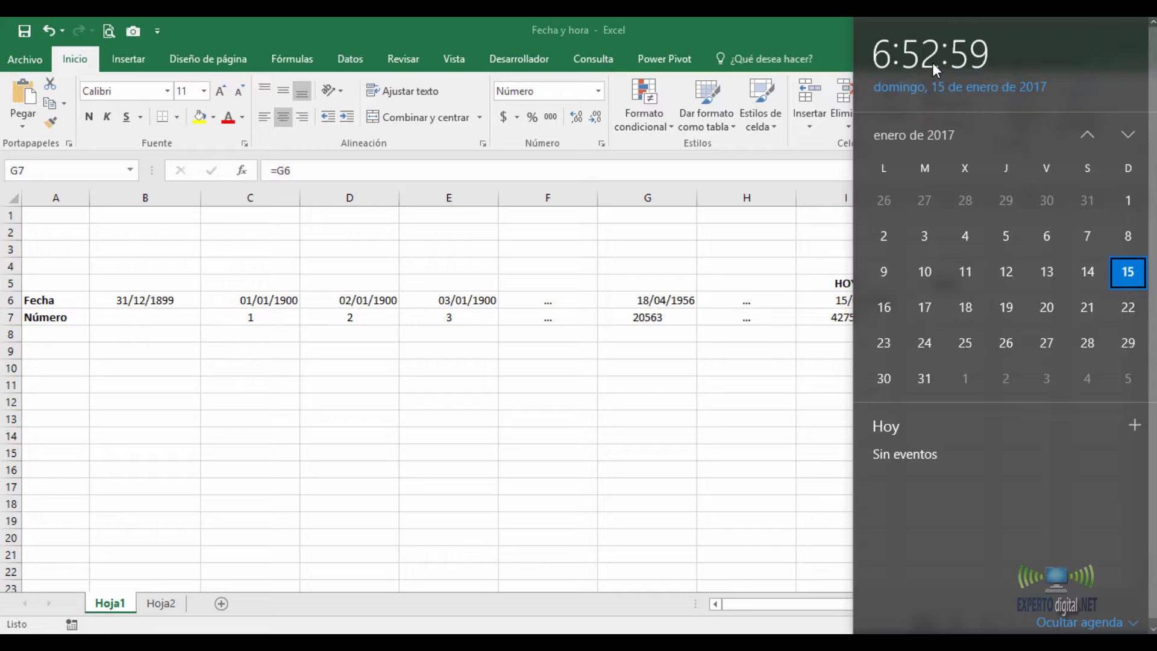
{"action": "left_click", "coordinate": [758, 22]}
{"action": "left_click", "coordinate": [955, 300]}
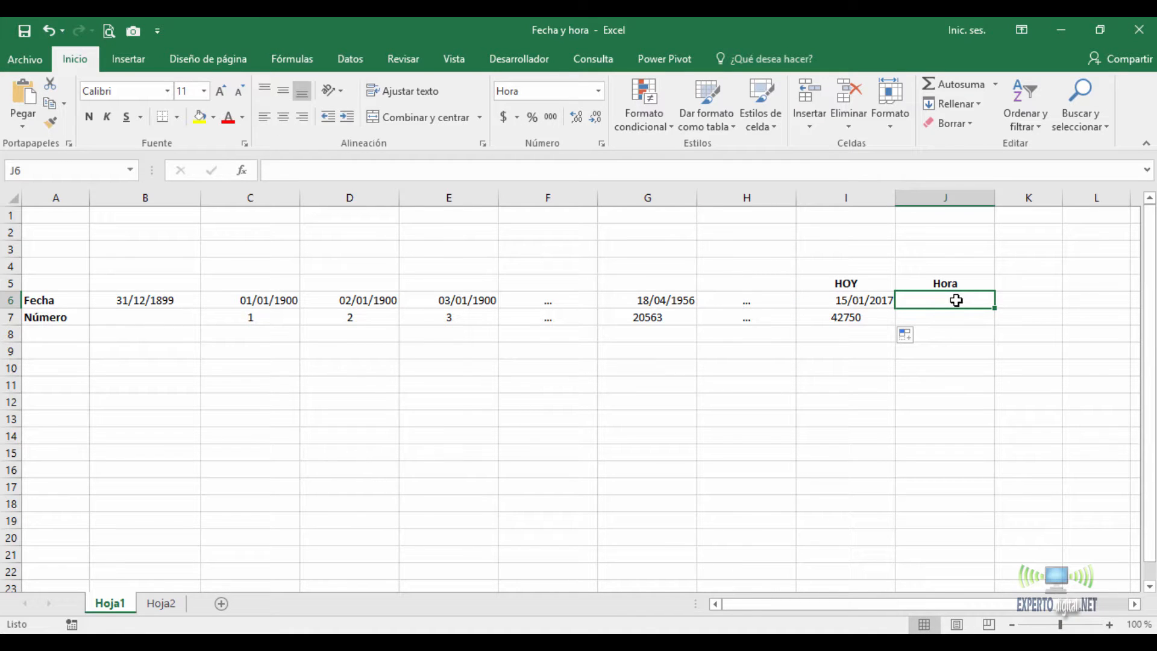
{"action": "type", "text": "0"}
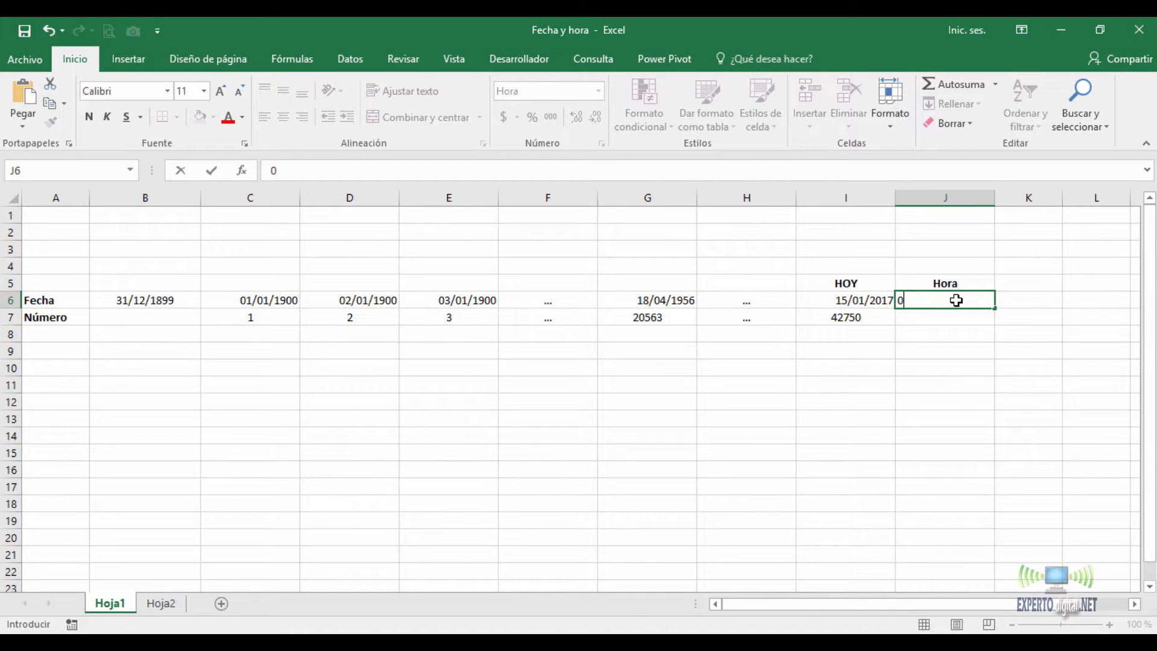
{"action": "type", "text": ":06:00"}
{"action": "key", "text": "Return"}
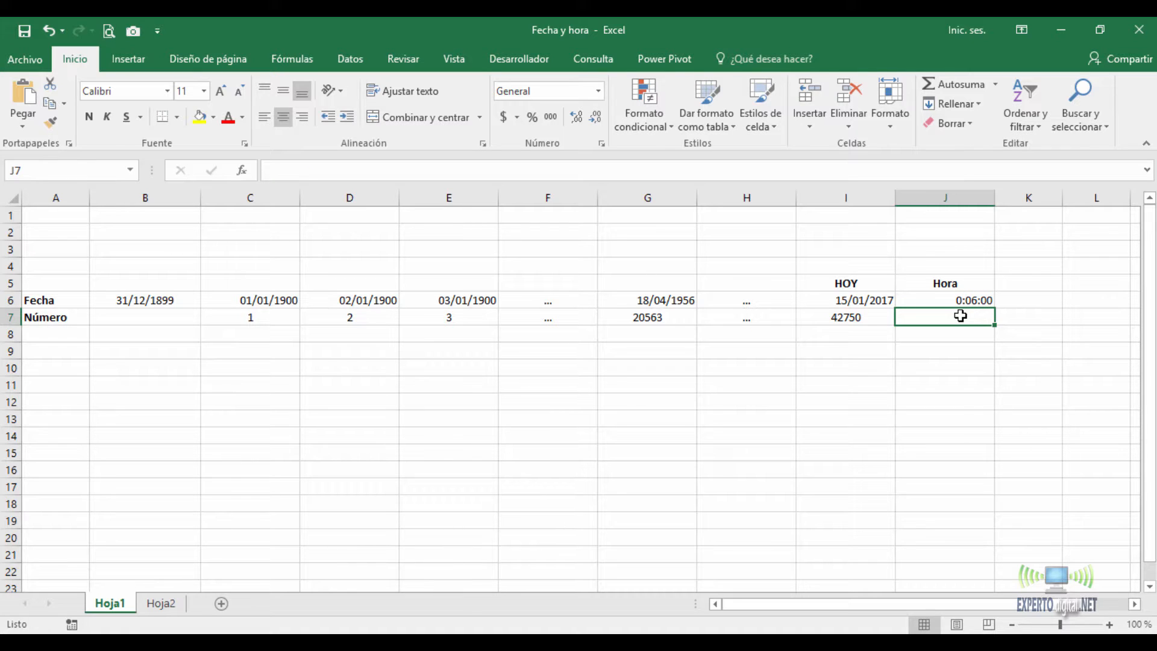
- Enter the formula =J6 in cell J7 and format the cell as Número
{"action": "type", "text": "="}
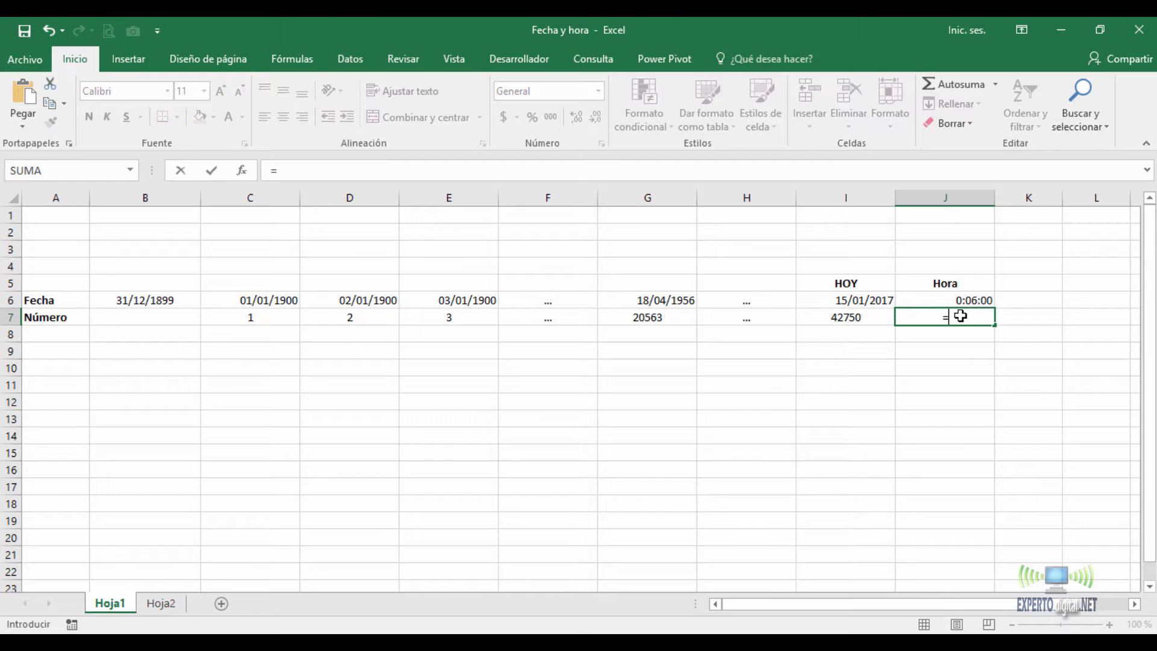
{"action": "left_click", "coordinate": [946, 300]}
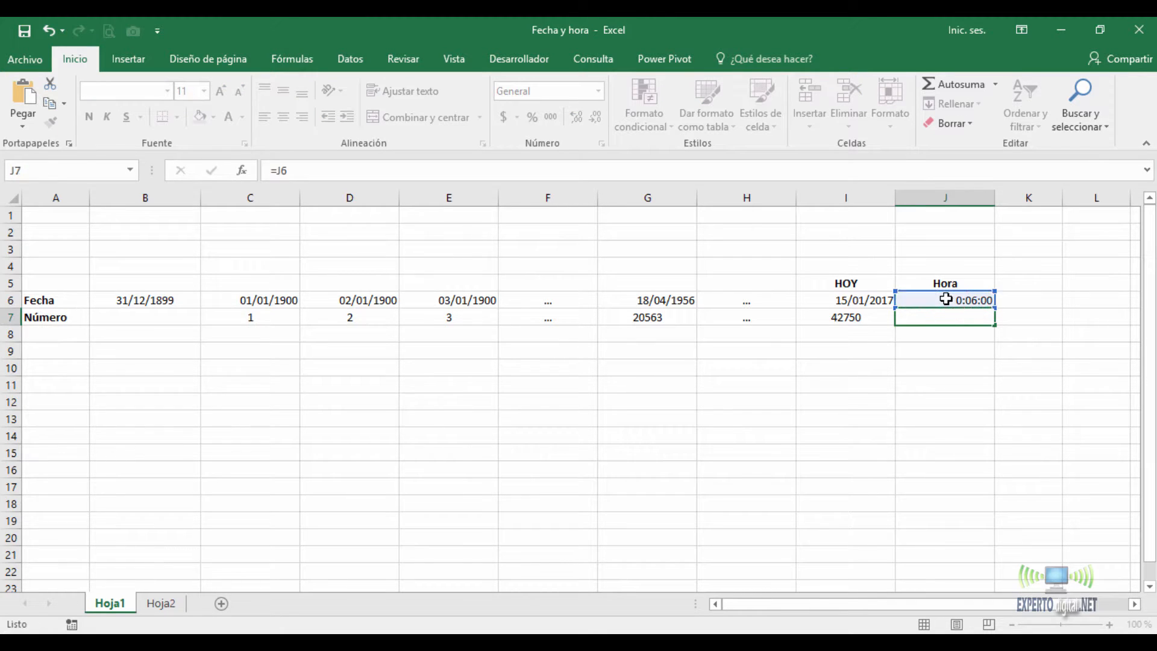
{"action": "key", "text": "Return"}
{"action": "left_click", "coordinate": [947, 319]}
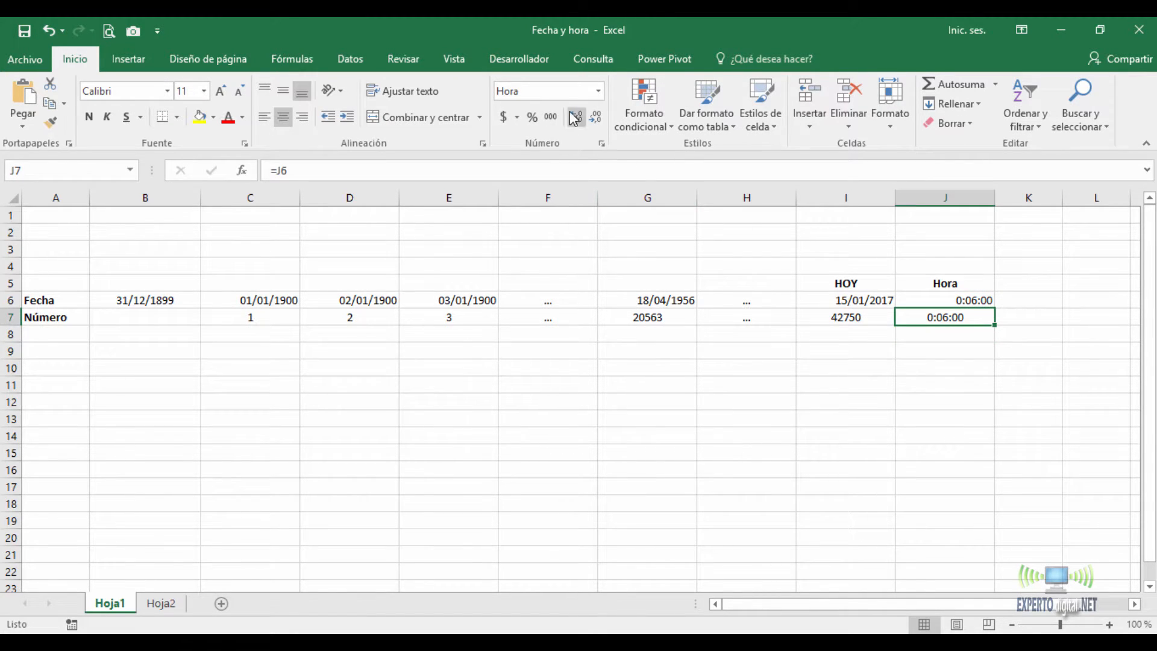
{"action": "left_click", "coordinate": [598, 90]}
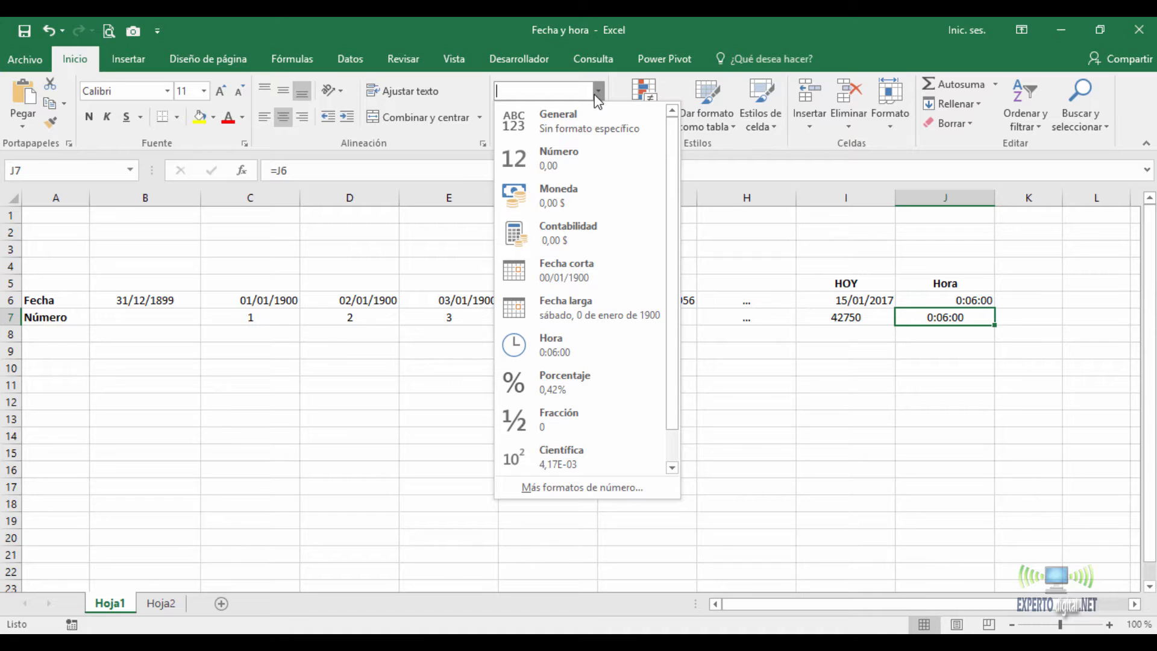
{"action": "left_click", "coordinate": [590, 155]}
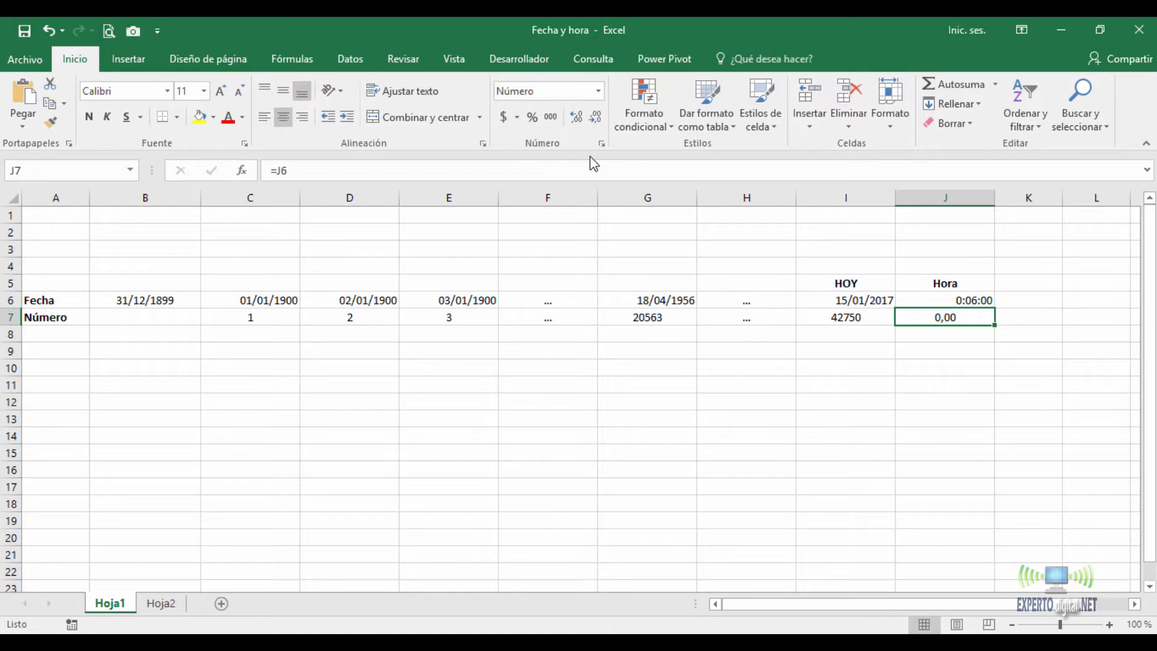
- Correct the time in cell J6 to 6:00:00
{"action": "left_click", "coordinate": [946, 301]}
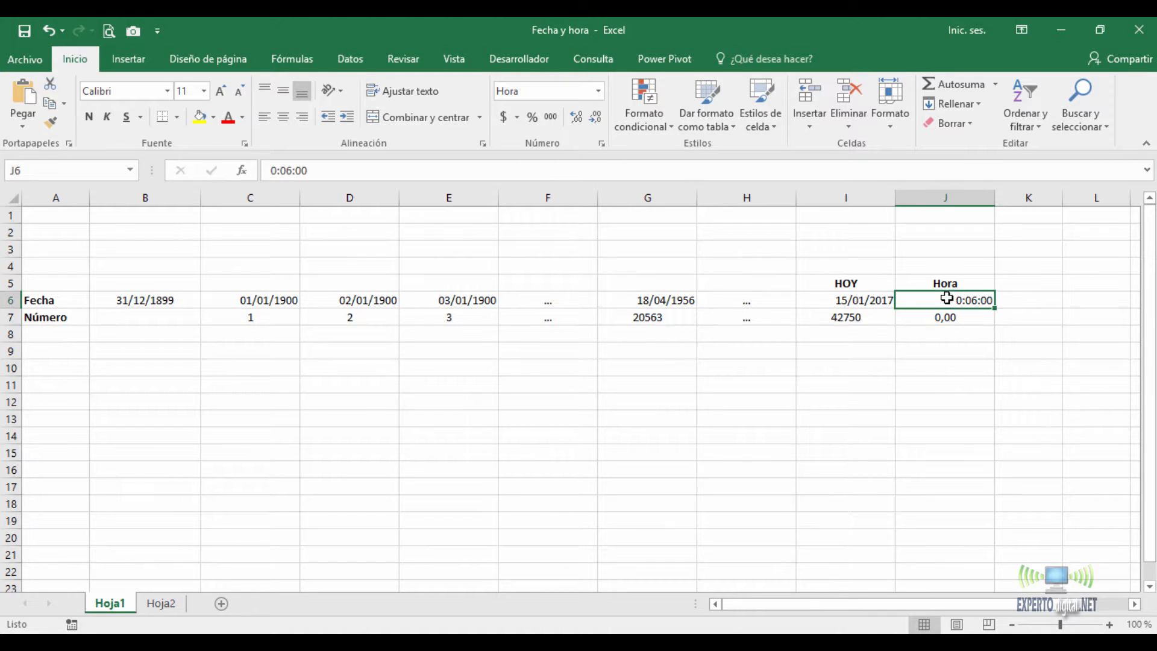
{"action": "left_click", "coordinate": [276, 170]}
{"action": "key", "text": "BackSpace"}
{"action": "type", "text": "6:"}
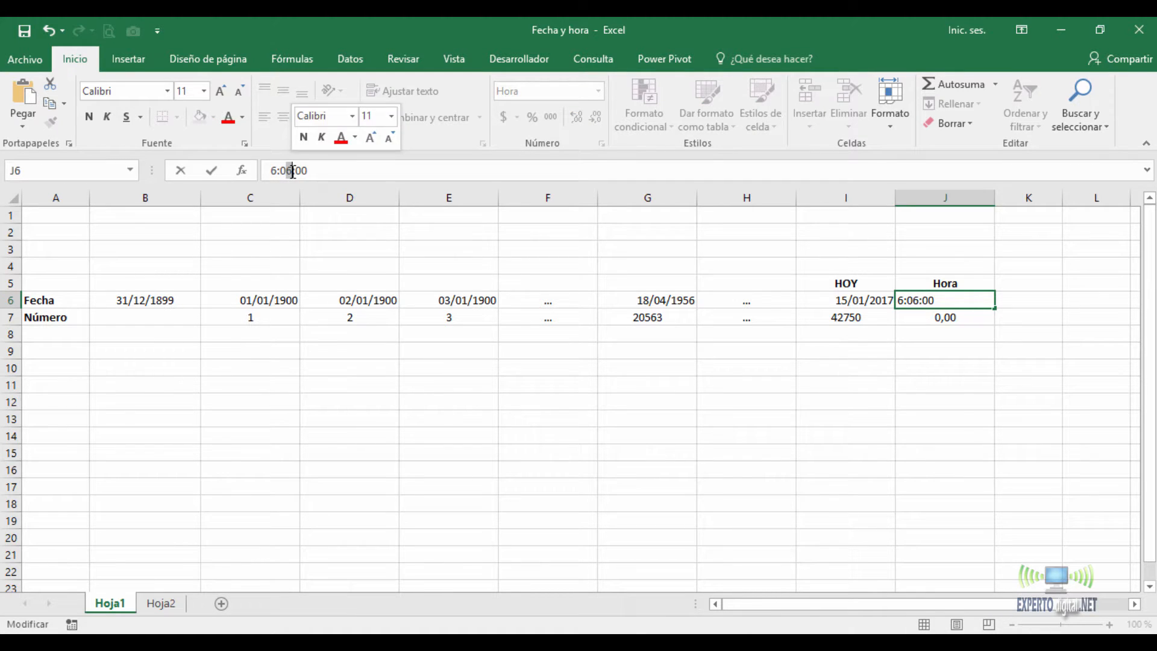
{"action": "type", "text": "00"}
{"action": "key", "text": "Return"}
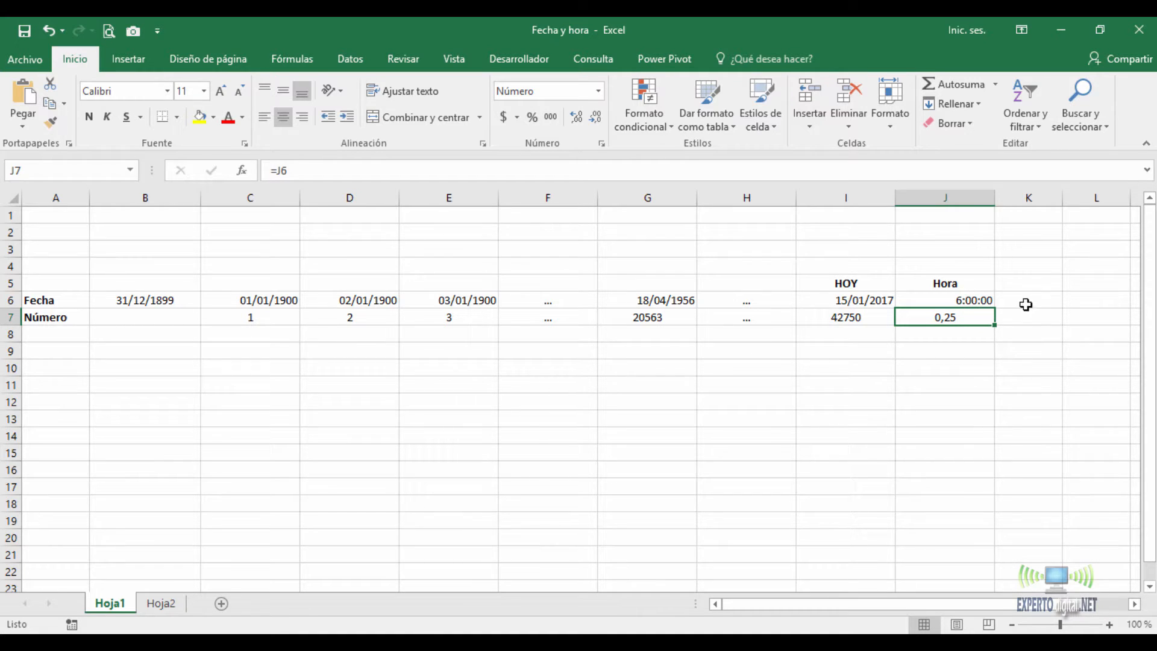
- Center the contents of the range C6:J7 horizontally and check cells J7 and I6
{"action": "left_click", "coordinate": [965, 301]}
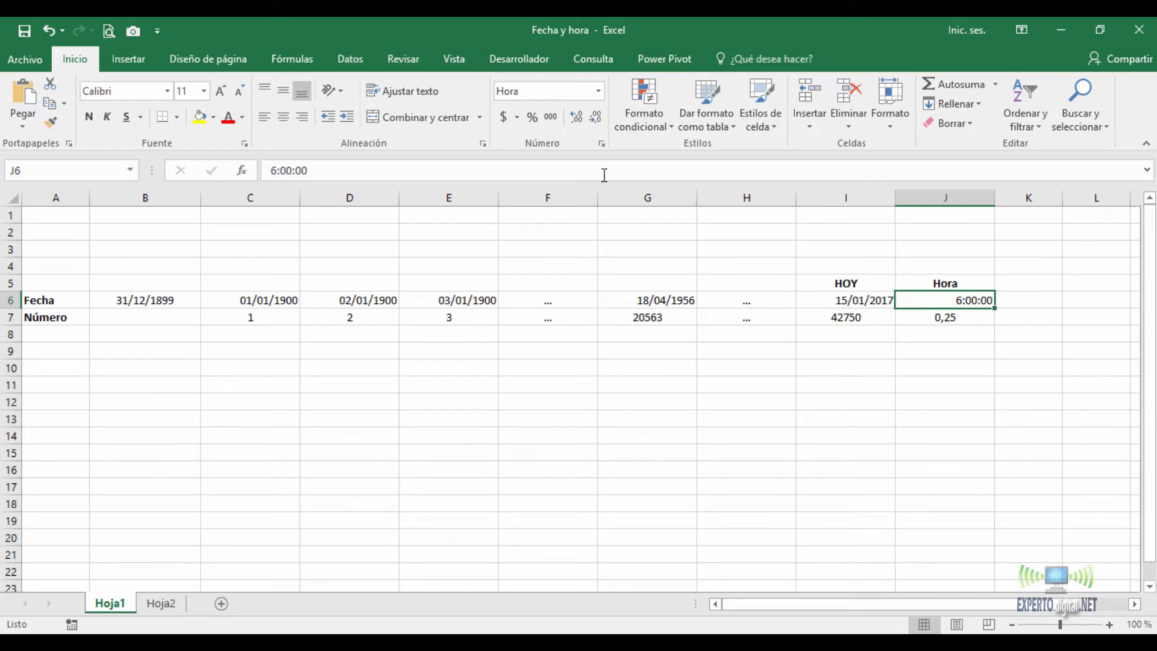
{"action": "left_click_drag", "start_coordinate": [241, 299], "coordinate": [964, 318]}
{"action": "left_click", "coordinate": [284, 117]}
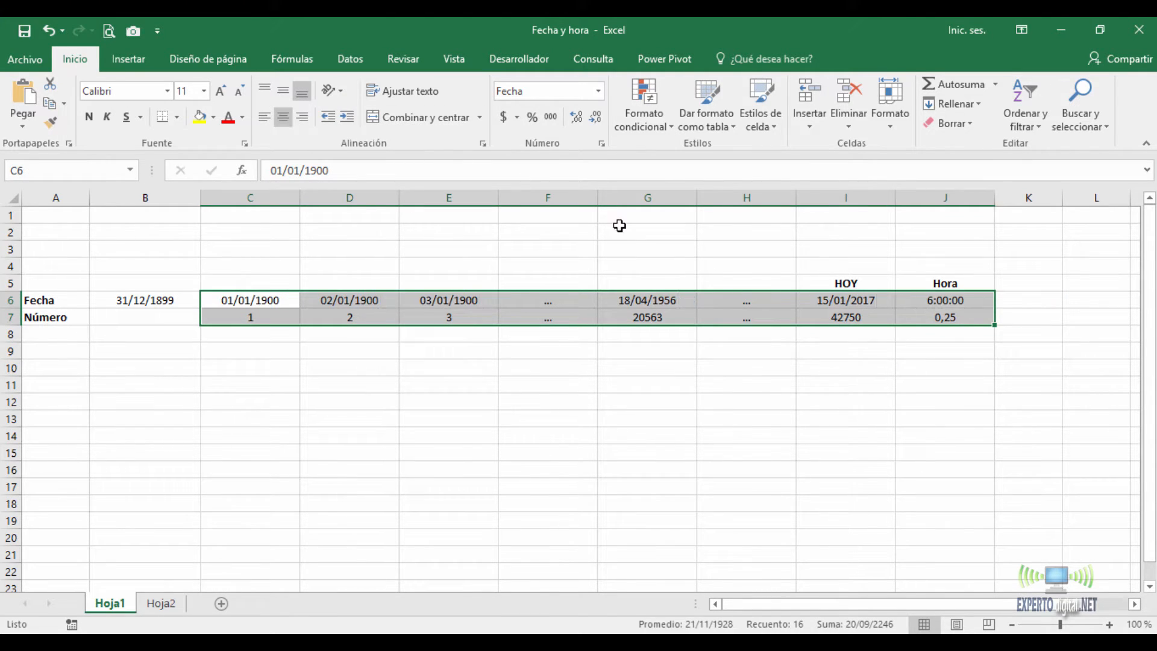
{"action": "left_click", "coordinate": [952, 320]}
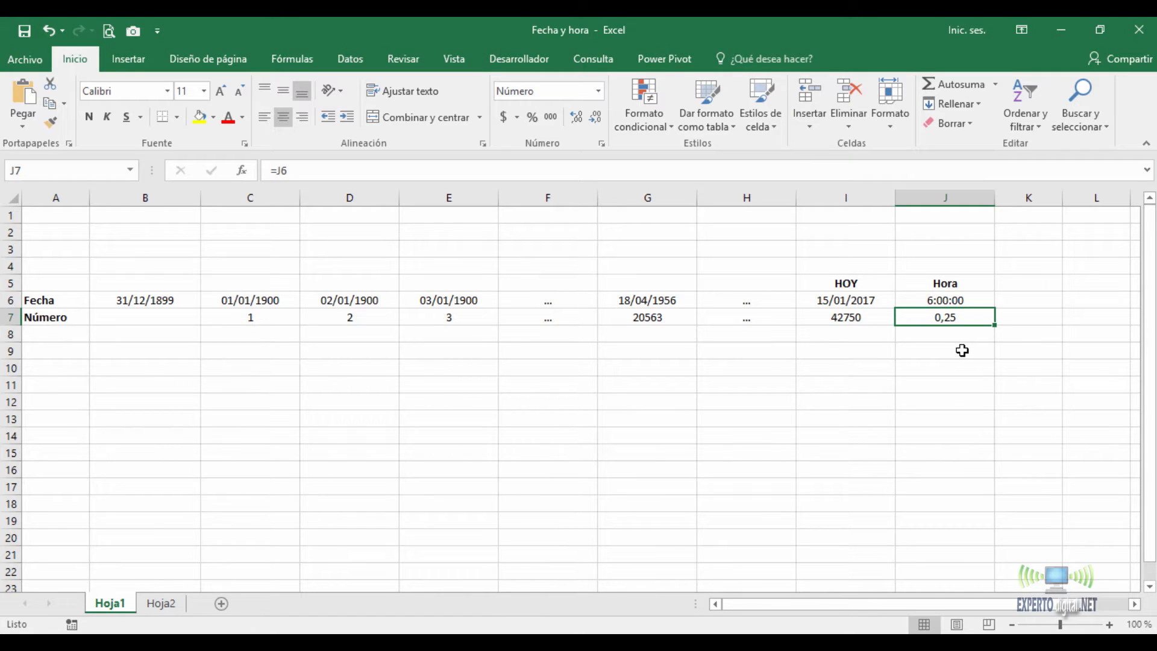
{"action": "left_click", "coordinate": [847, 302]}
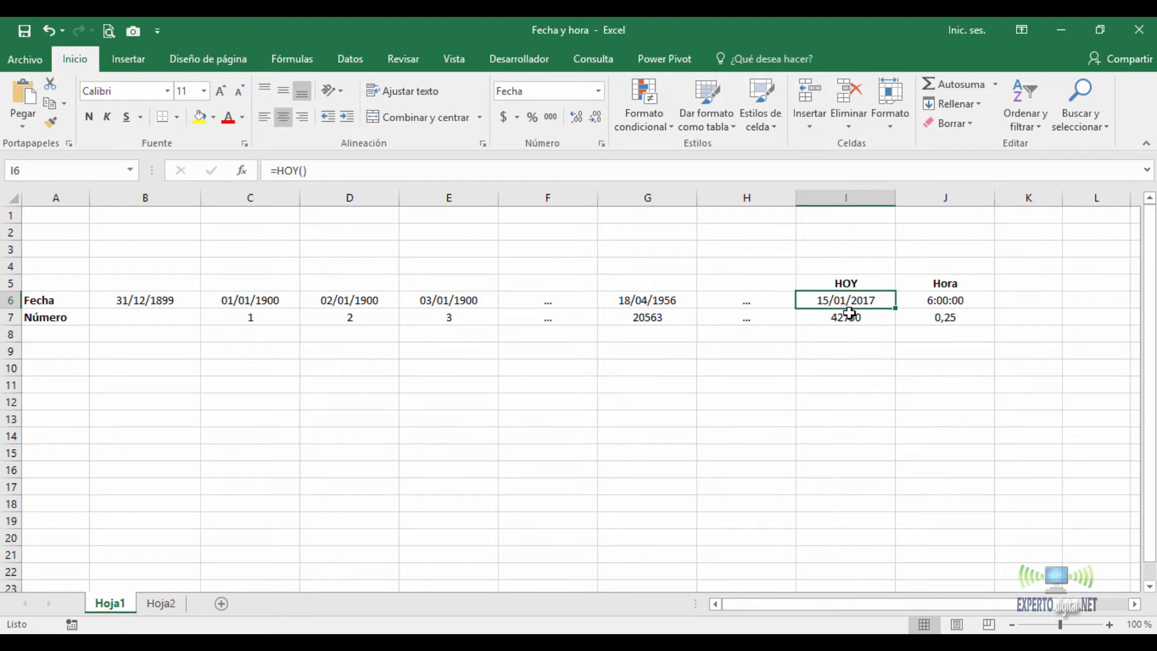
- Check the current time in the system clock and change the time in cell J6 to 6:55:00
{"action": "left_click", "coordinate": [849, 316]}
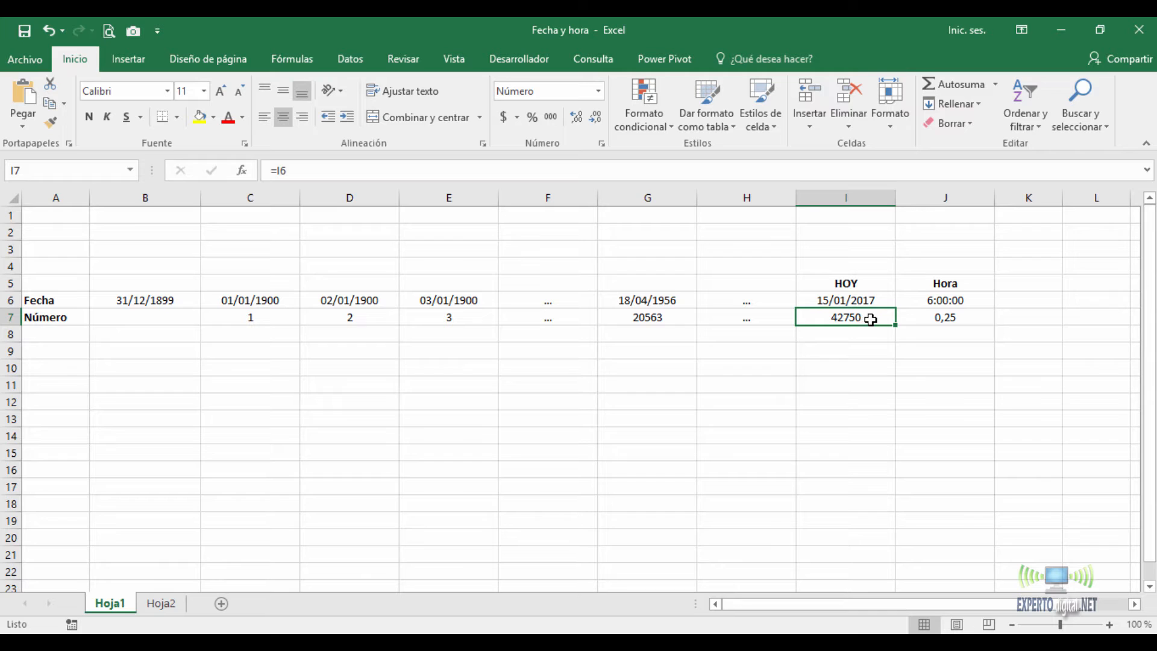
{"action": "left_click", "coordinate": [948, 301]}
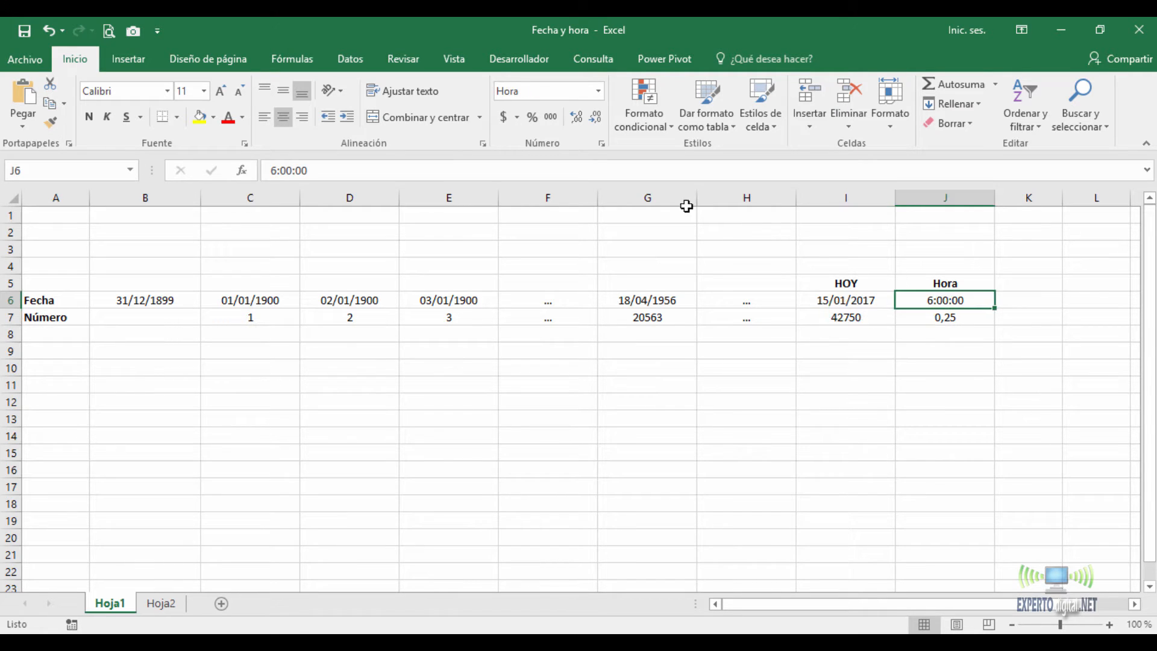
{"action": "left_click", "coordinate": [274, 173]}
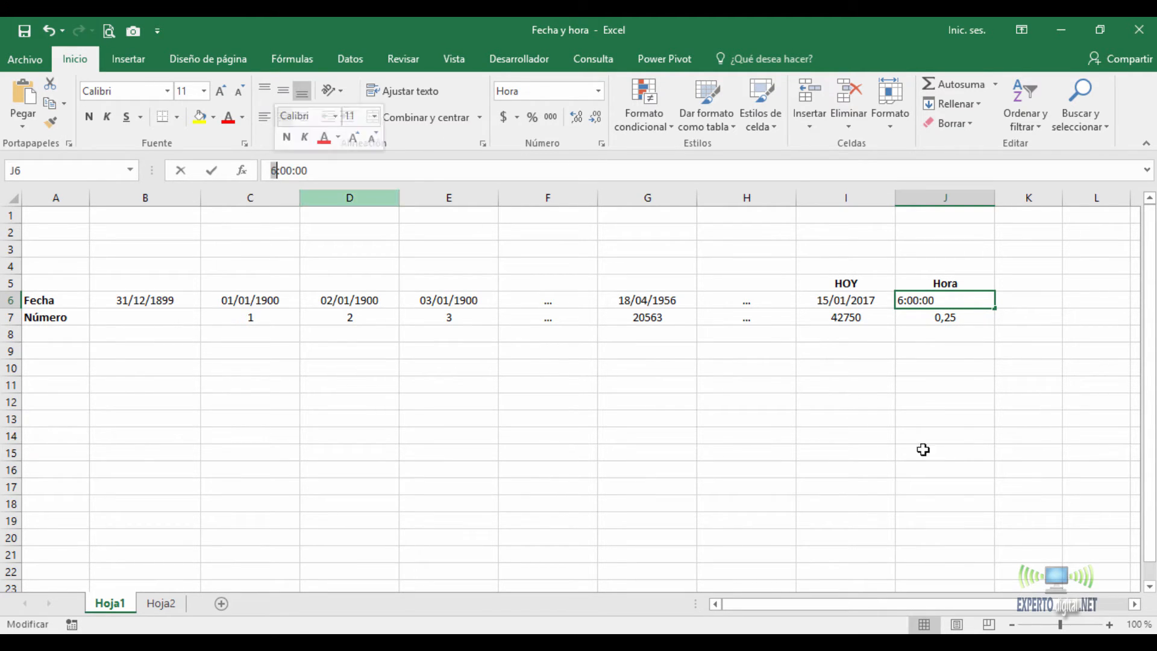
{"action": "left_click", "coordinate": [1078, 646]}
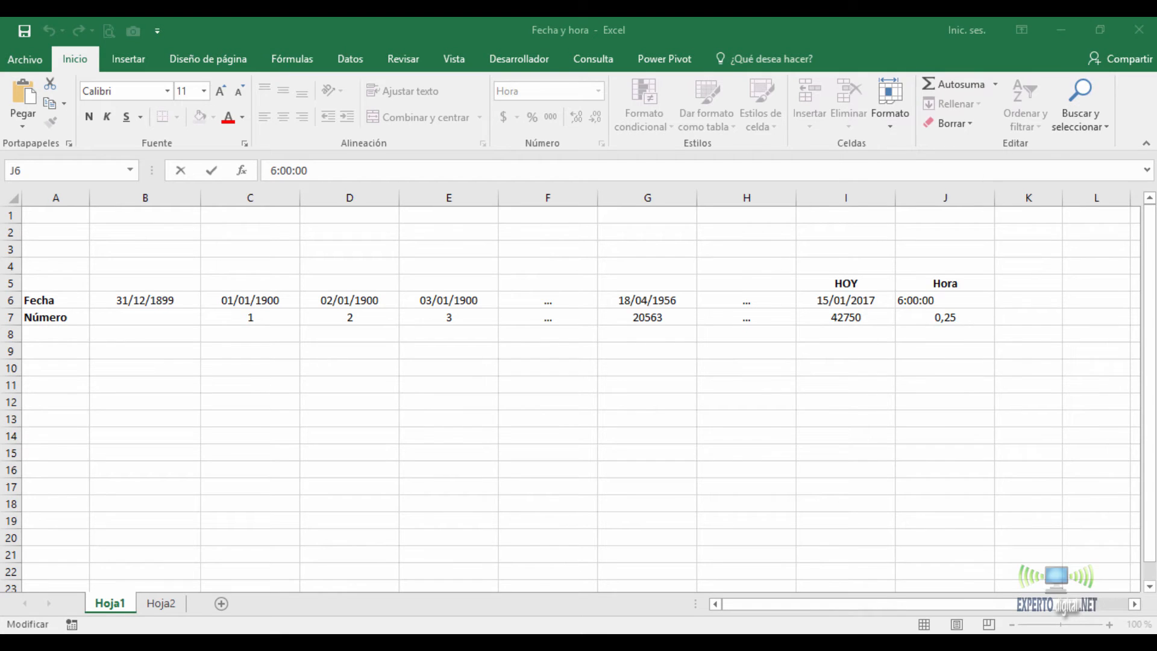
{"action": "left_click", "coordinate": [1079, 646]}
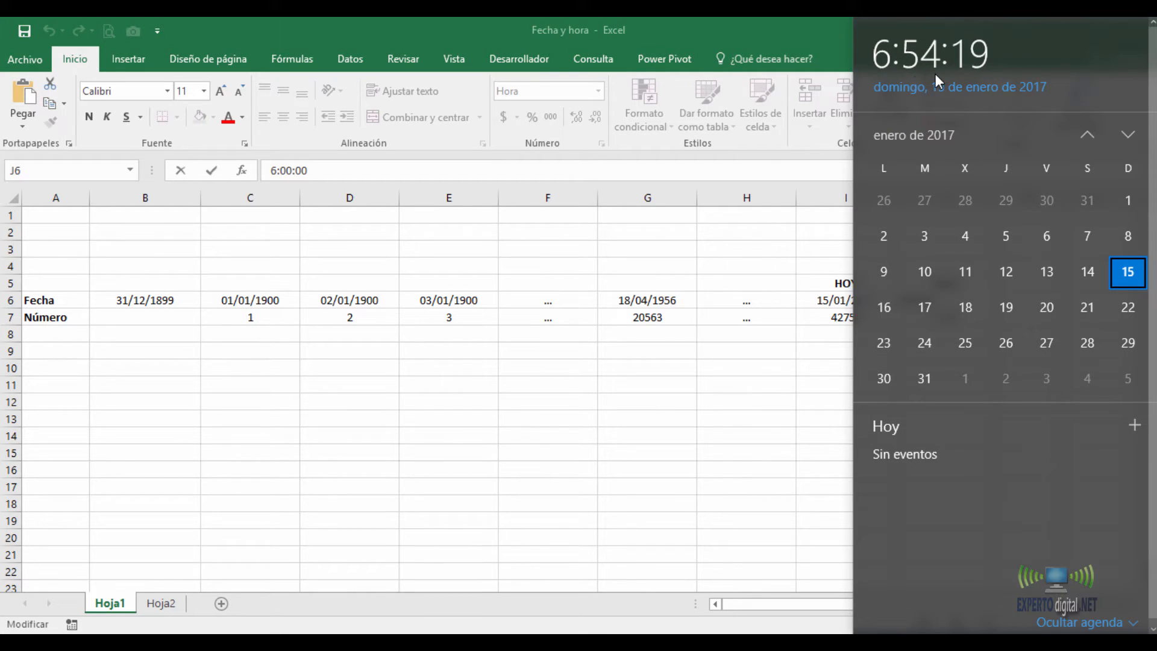
{"action": "left_click", "coordinate": [787, 409]}
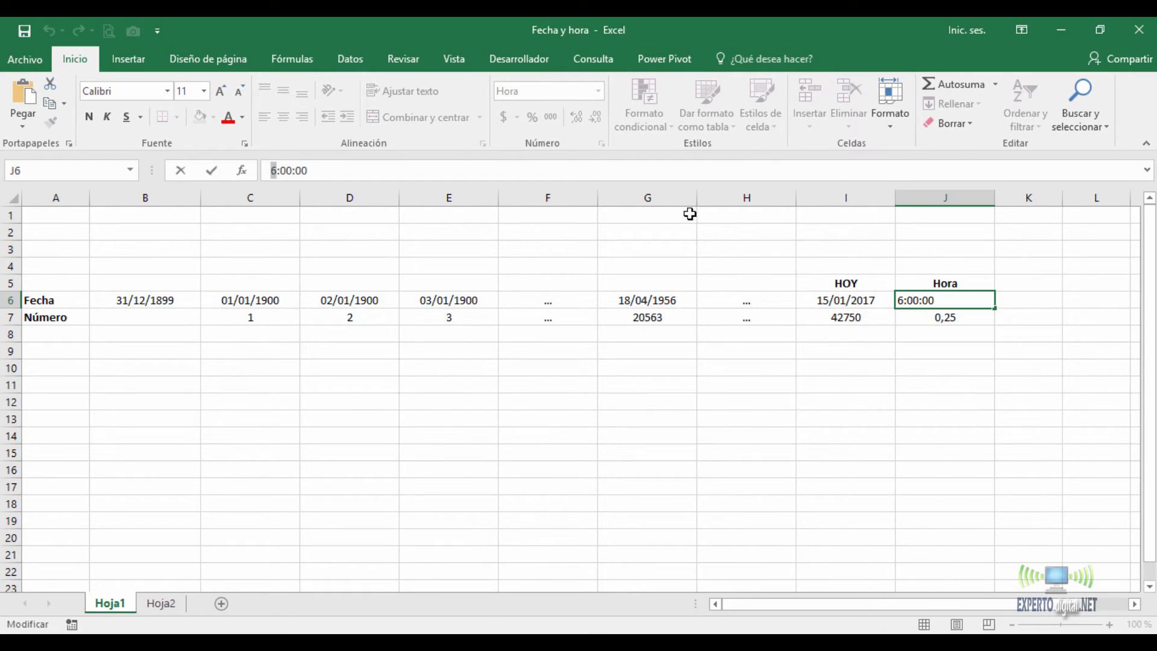
{"action": "left_click_drag", "start_coordinate": [281, 171], "coordinate": [292, 172]}
{"action": "type", "text": "55"}
{"action": "key", "text": "Return"}
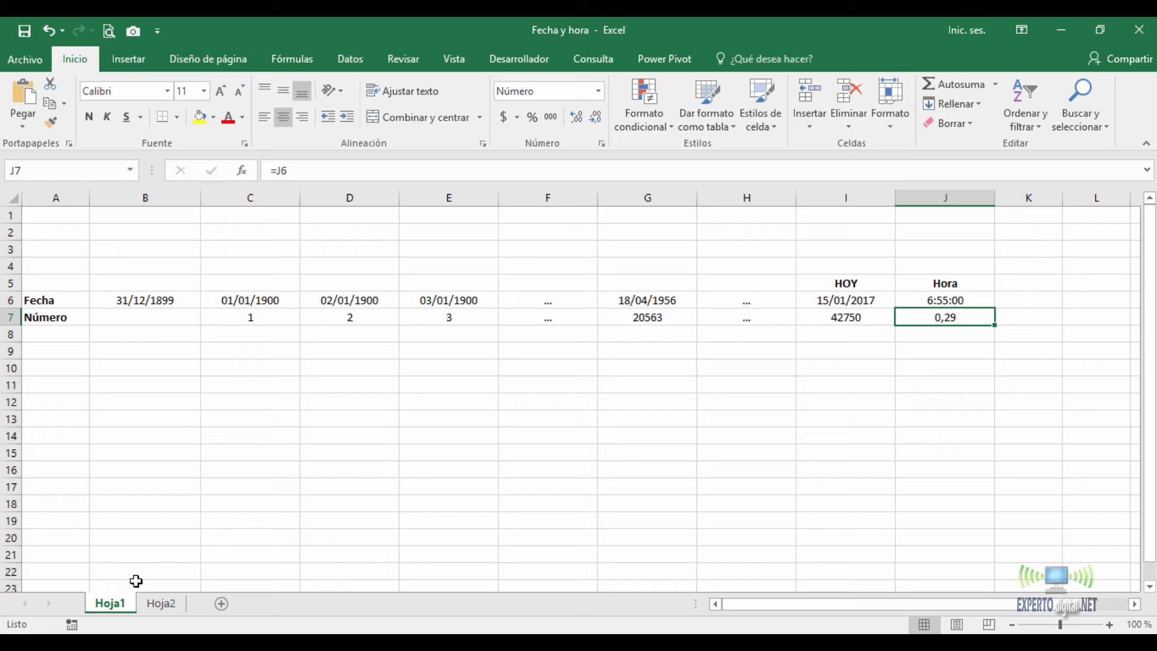
- Enter the formula =HOY() under Fecha in cell B5 of sheet Hoja2
{"action": "left_click", "coordinate": [162, 605]}
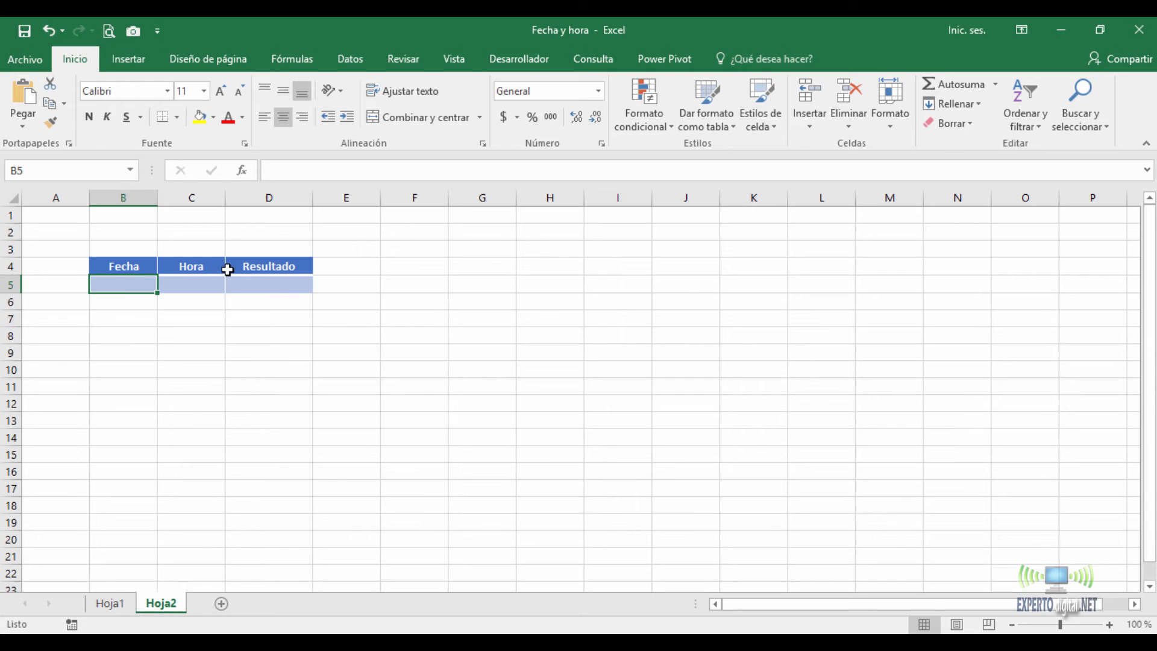
{"action": "type", "text": "="}
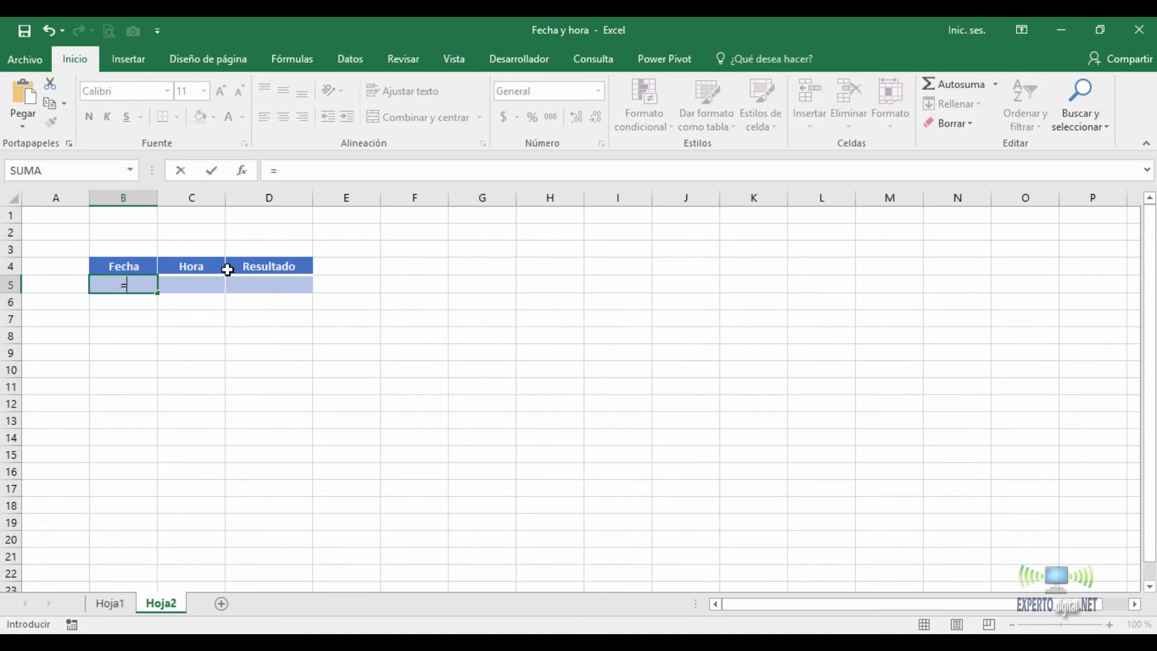
{"action": "type", "text": "hoy"}
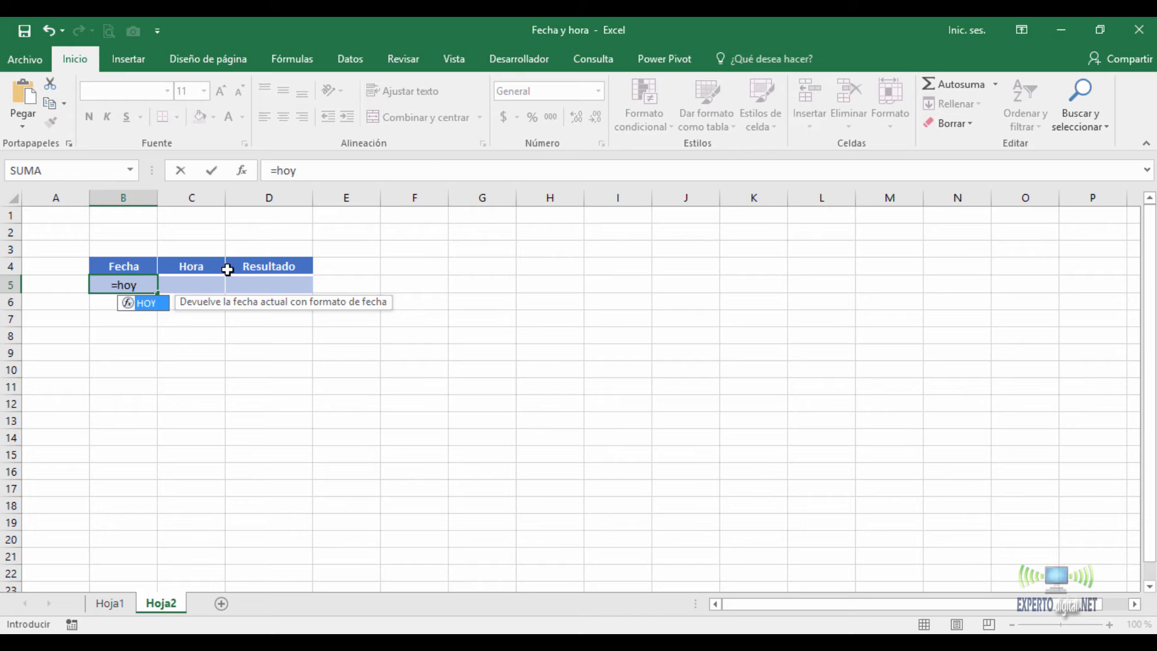
{"action": "type", "text": "()"}
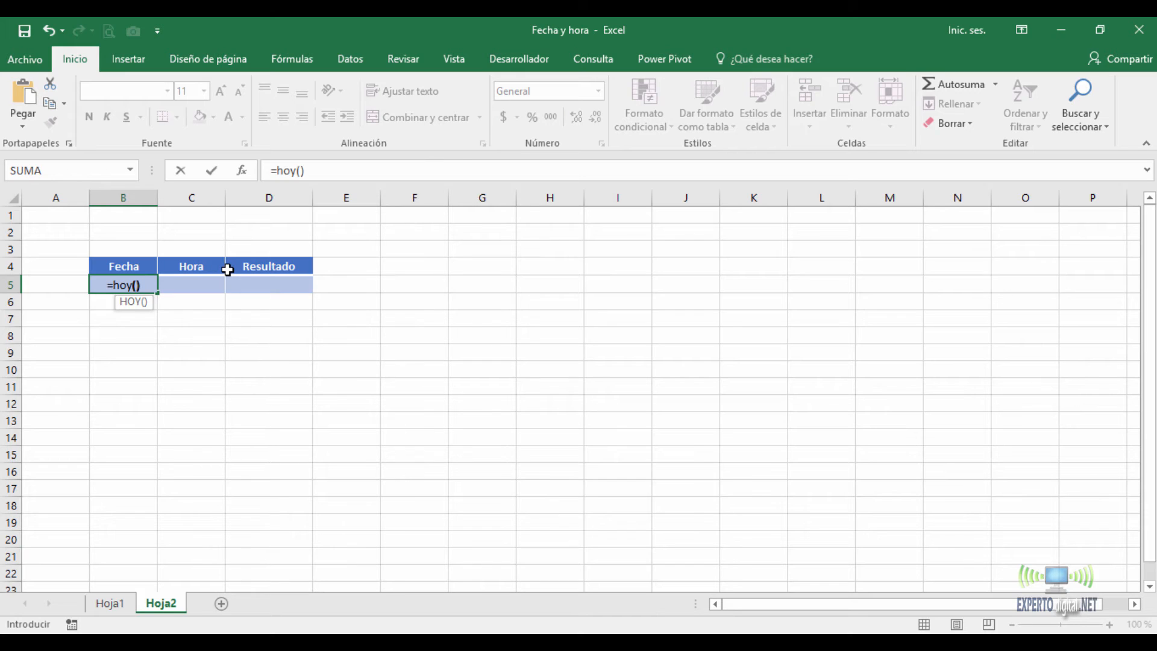
{"action": "key", "text": "Return"}
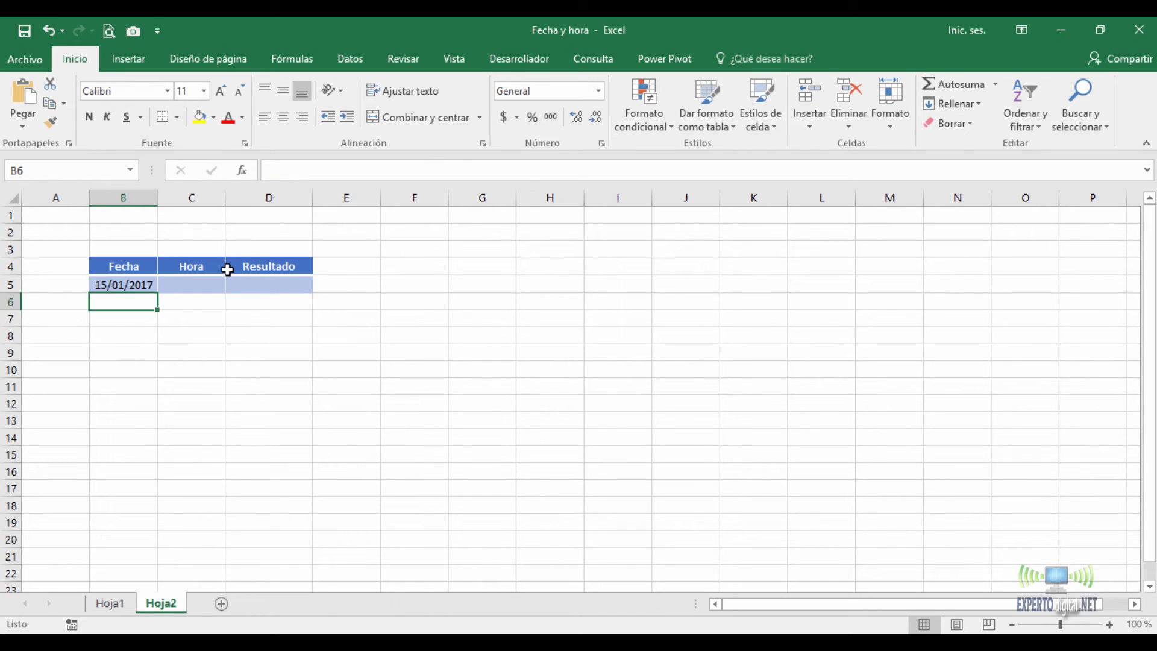
- Check the system clock and the time on Hoja1, and enter 6:55:00 under Hora in cell C5 of Hoja2
{"action": "left_click", "coordinate": [194, 281]}
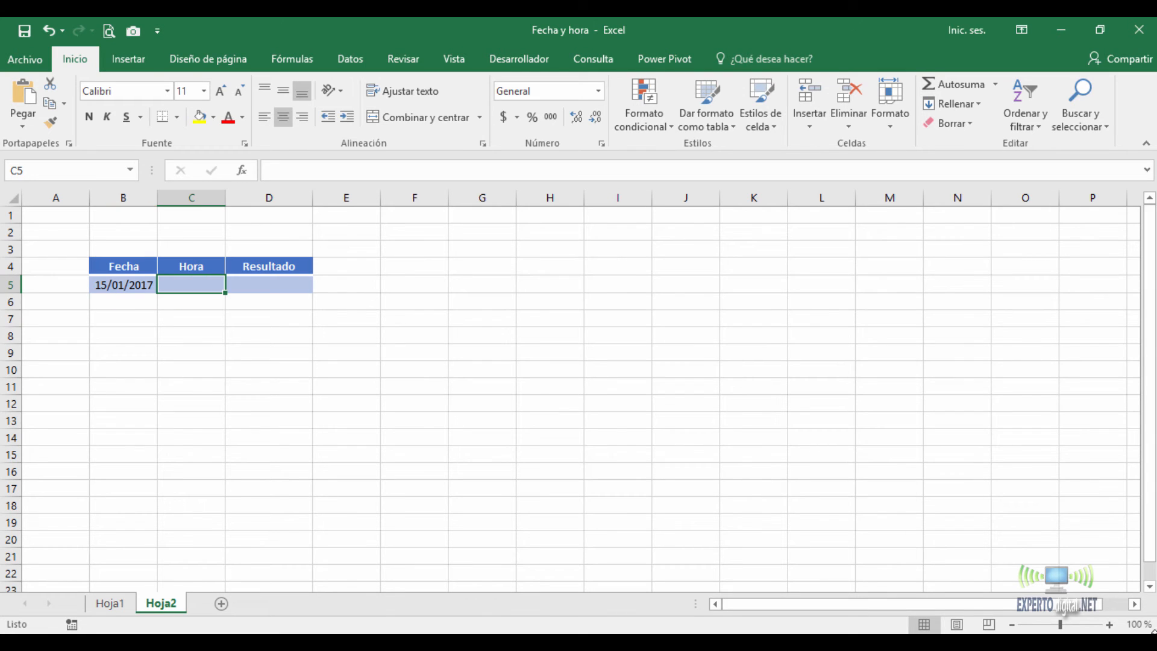
{"action": "left_click", "coordinate": [1103, 643]}
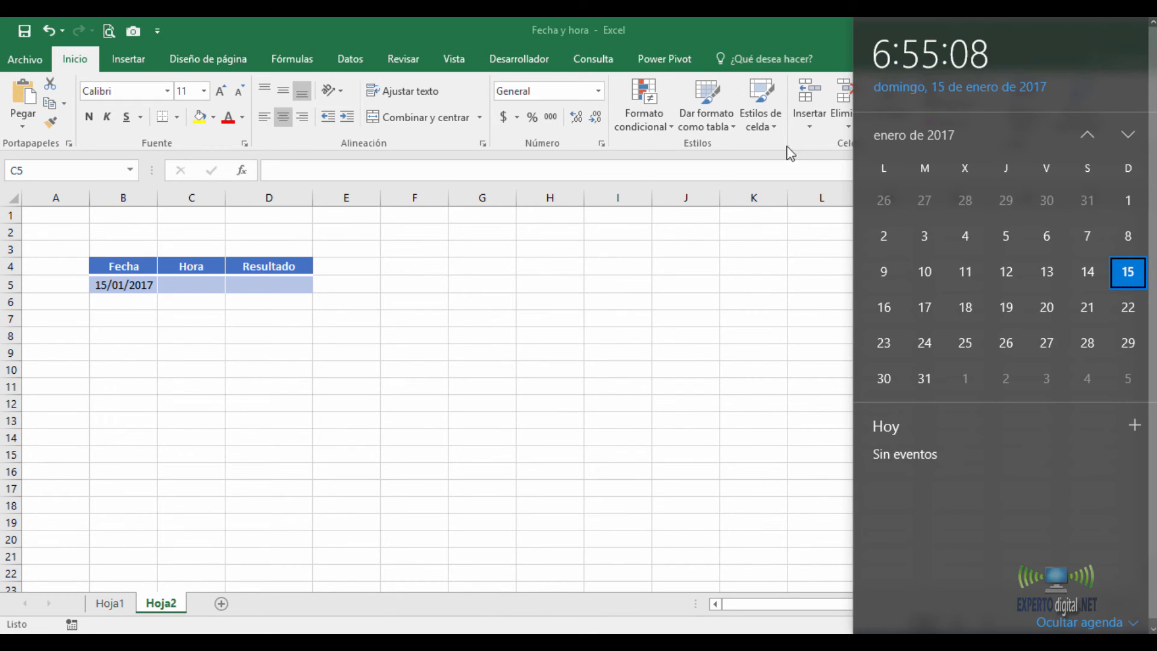
{"action": "left_click", "coordinate": [169, 289]}
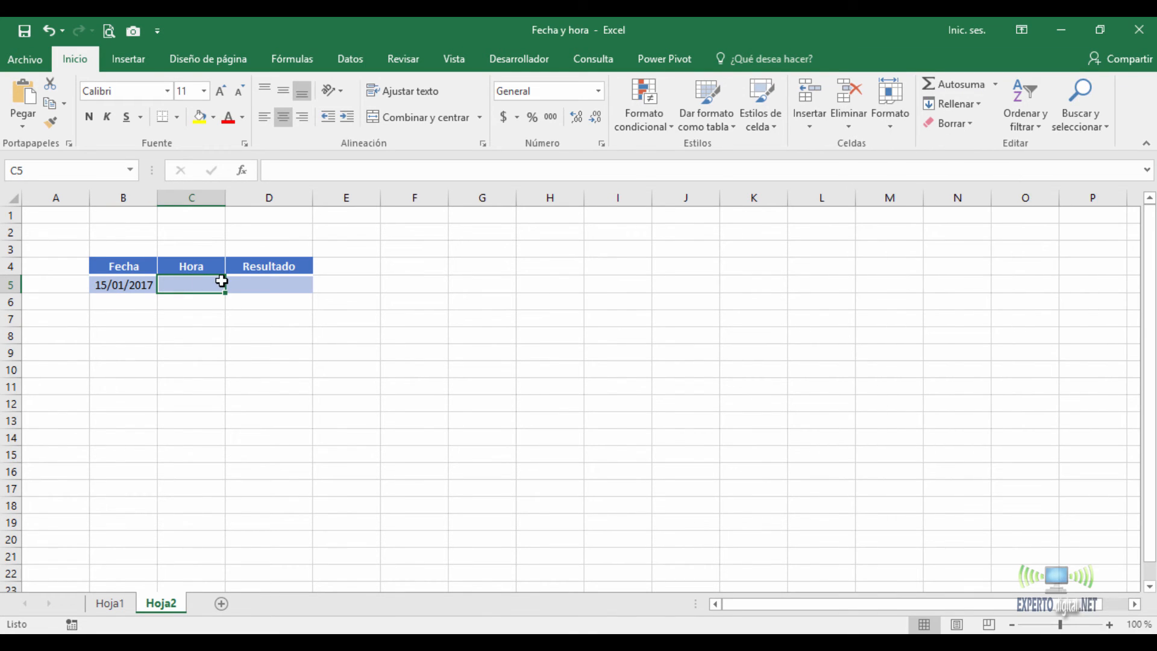
{"action": "left_click", "coordinate": [109, 603]}
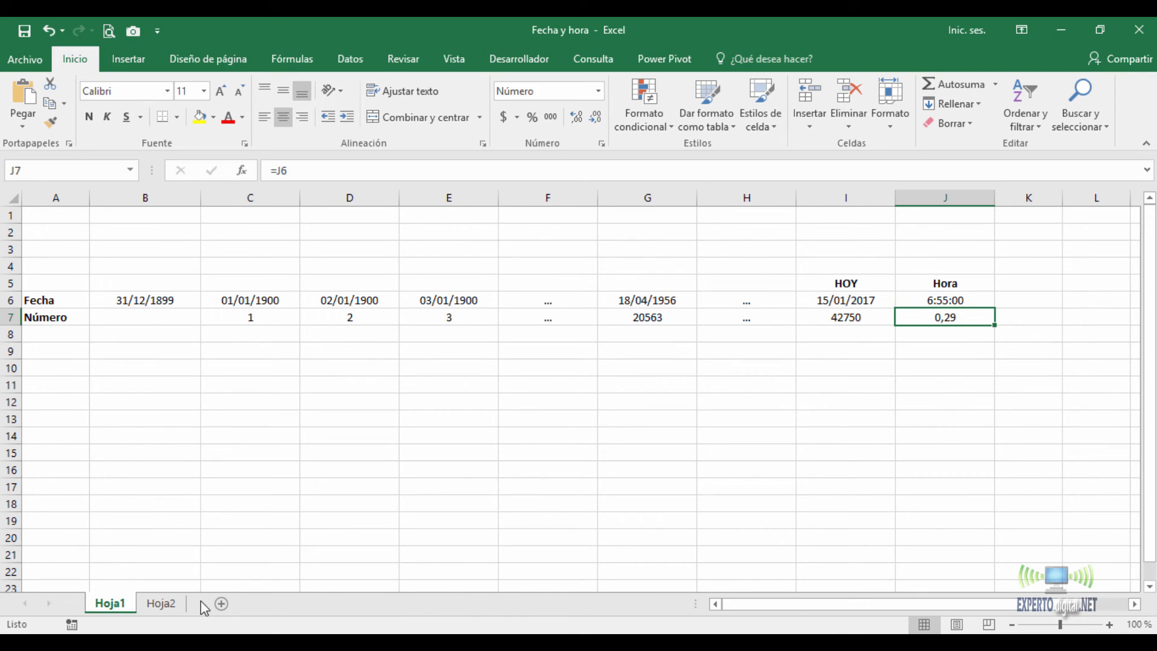
{"action": "left_click", "coordinate": [164, 603]}
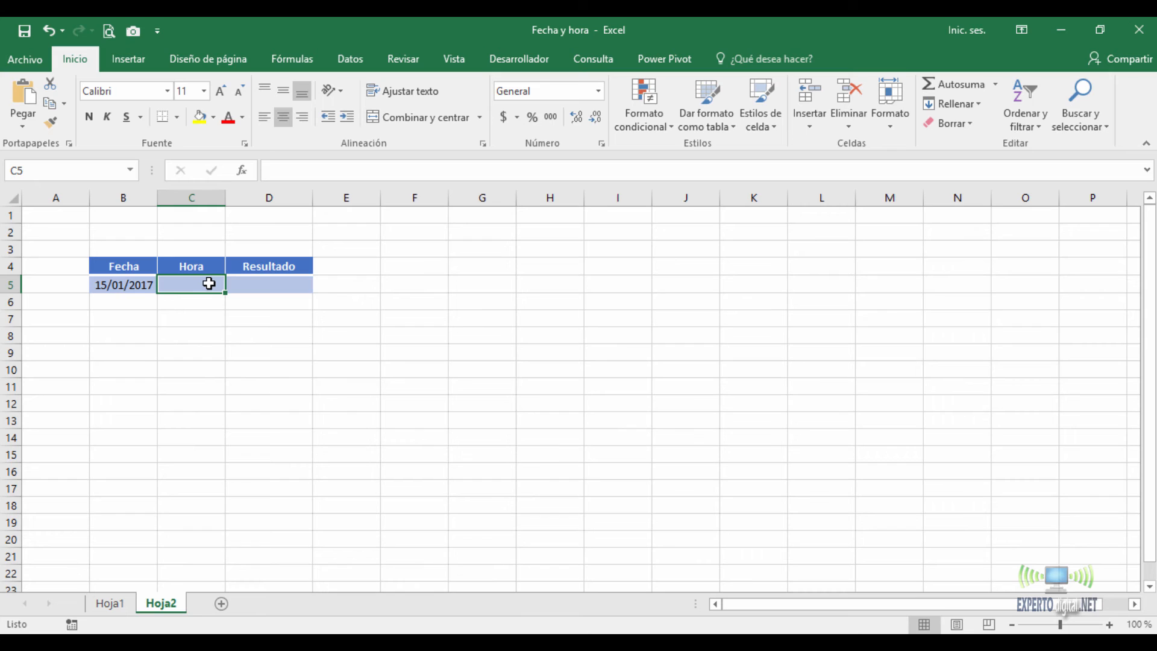
{"action": "type", "text": "6:"}
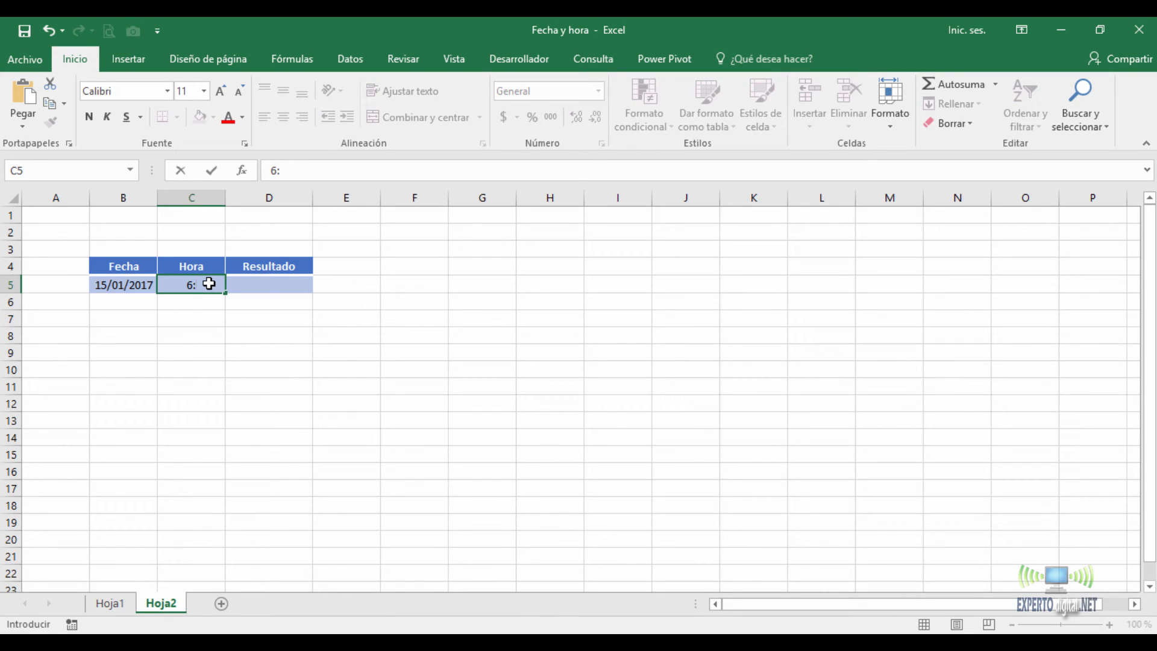
{"action": "type", "text": "55:00"}
{"action": "key", "text": "Tab"}
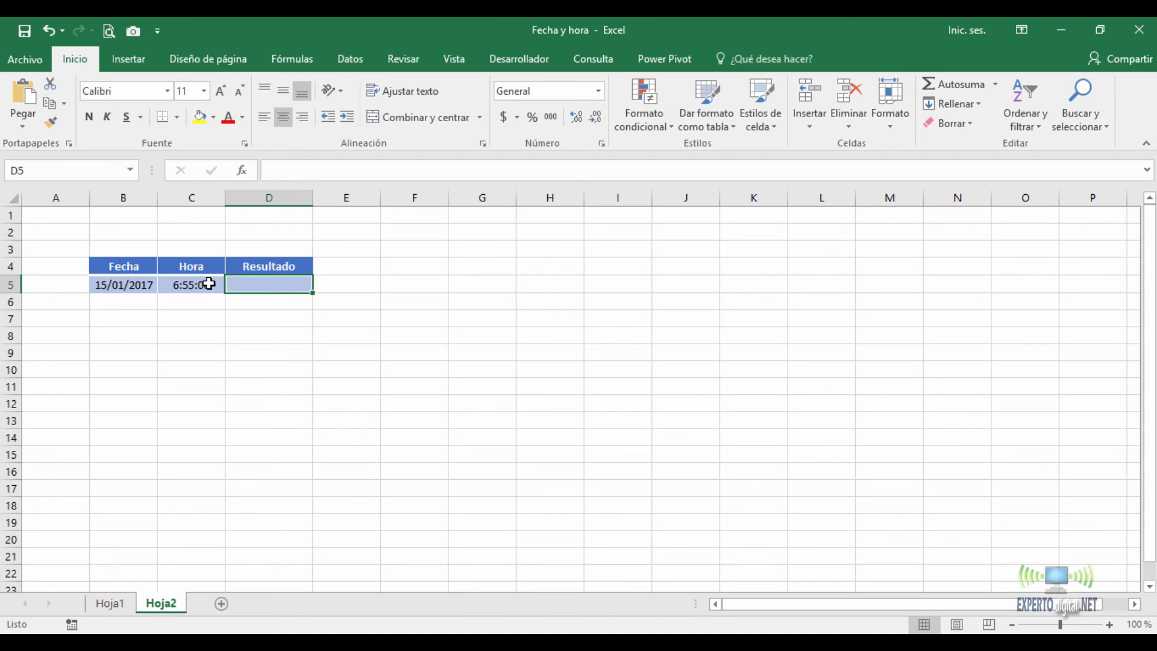
- Add the date and the time under Resultado in cell D5 with the formula =B5+C5 and check the cell
{"action": "type", "text": "="}
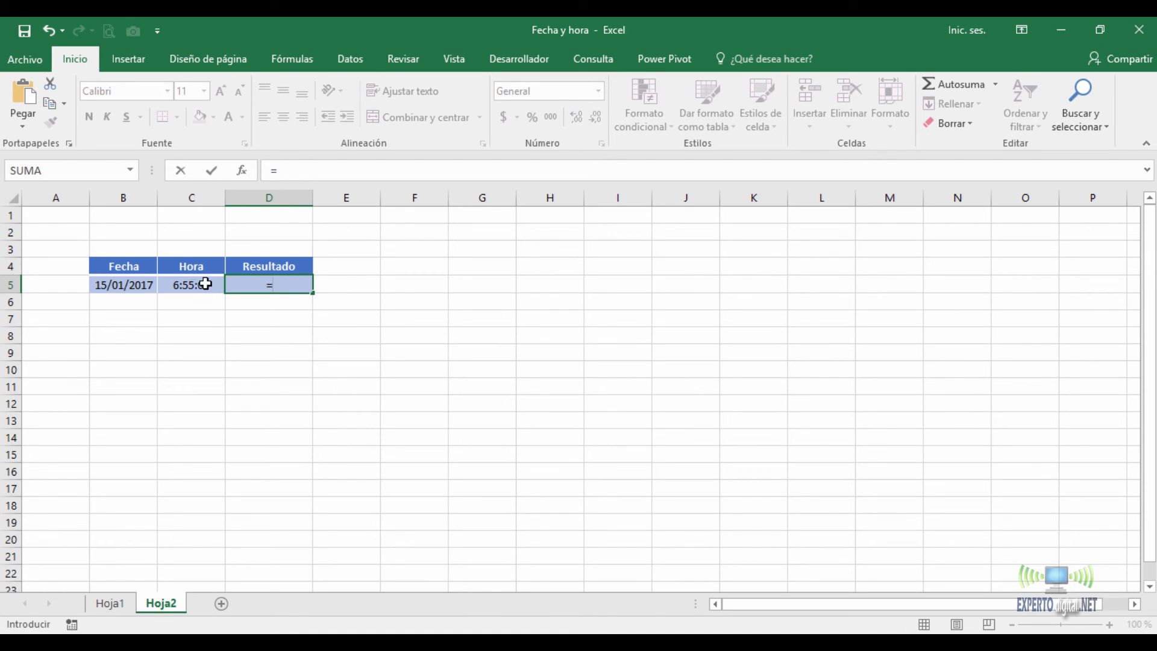
{"action": "left_click", "coordinate": [121, 287]}
{"action": "type", "text": "+"}
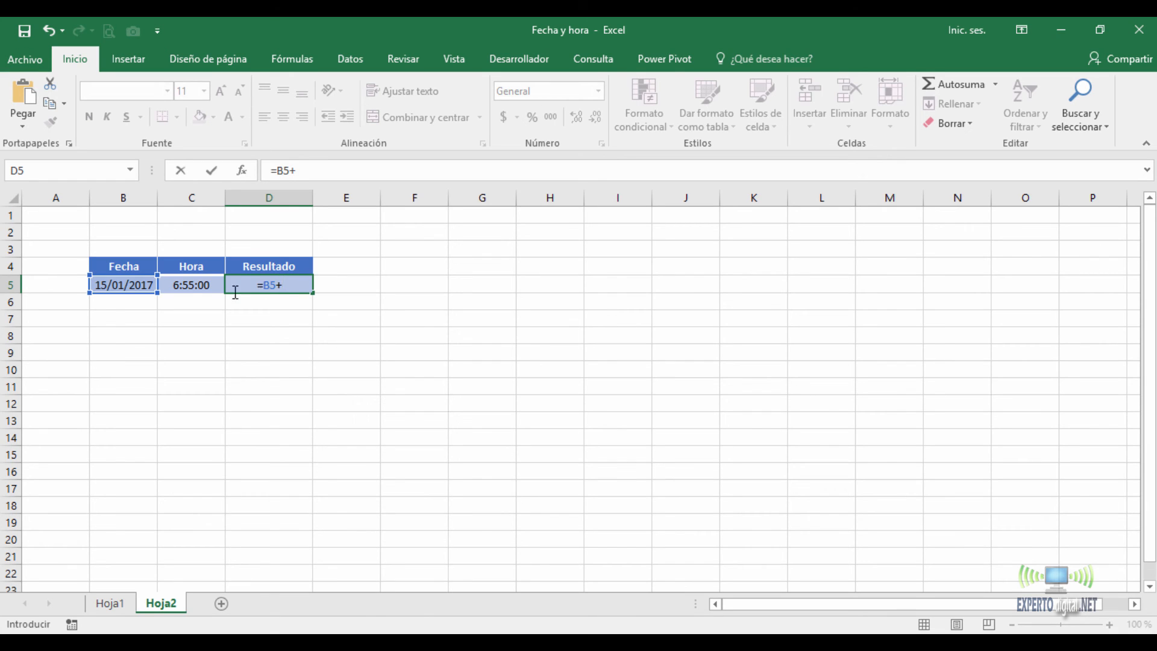
{"action": "left_click", "coordinate": [201, 285]}
{"action": "key", "text": "Return"}
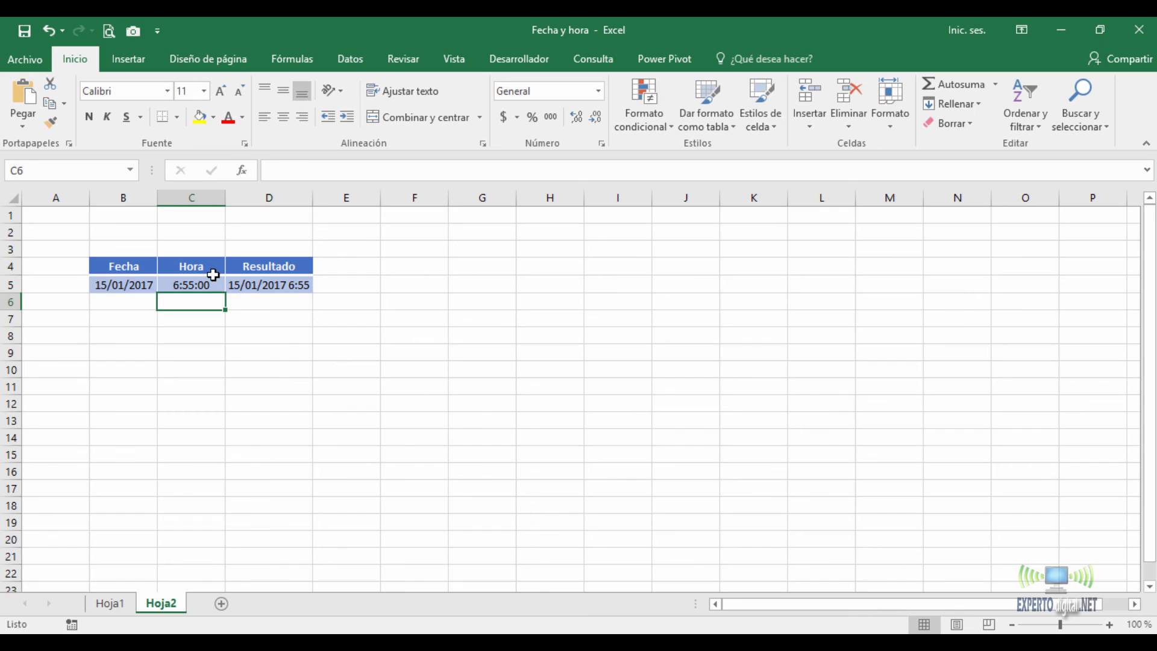
{"action": "left_click", "coordinate": [282, 288]}
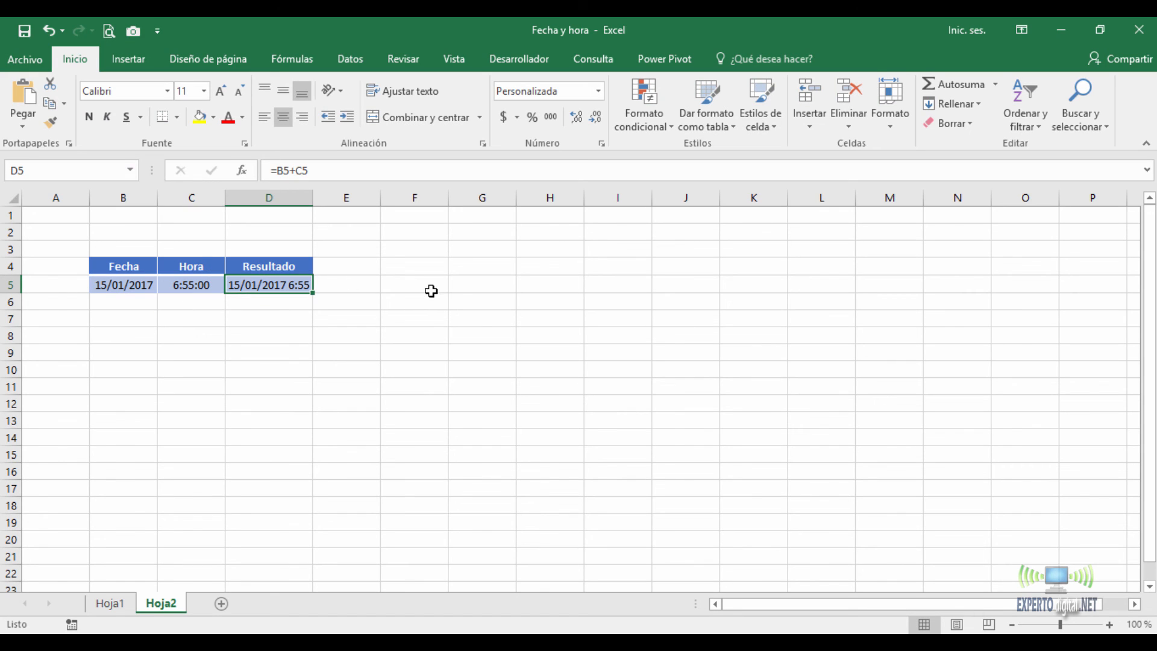